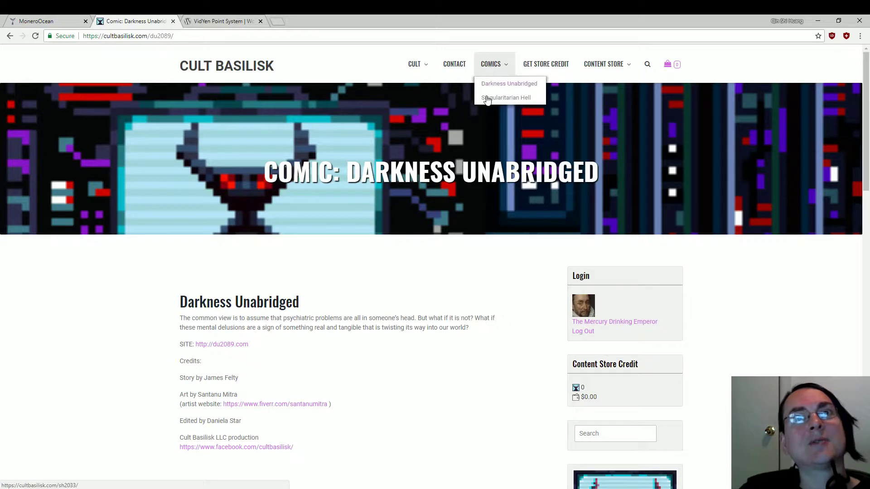
- Open the Singularitarian Hell comic page and skim through its content
{"action": "left_click", "coordinate": [505, 98]}
{"action": "scroll", "coordinate": [450, 200], "scroll_direction": "down", "scroll_amount": 7}
{"action": "scroll", "coordinate": [450, 200], "scroll_direction": "up", "scroll_amount": 7}
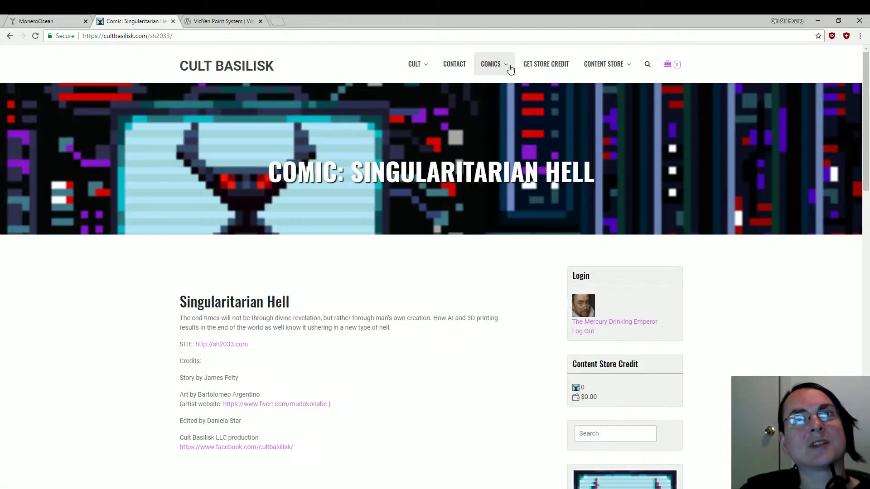
- Open the content store and examine the digital products on sale and their prices
{"action": "left_click", "coordinate": [603, 85]}
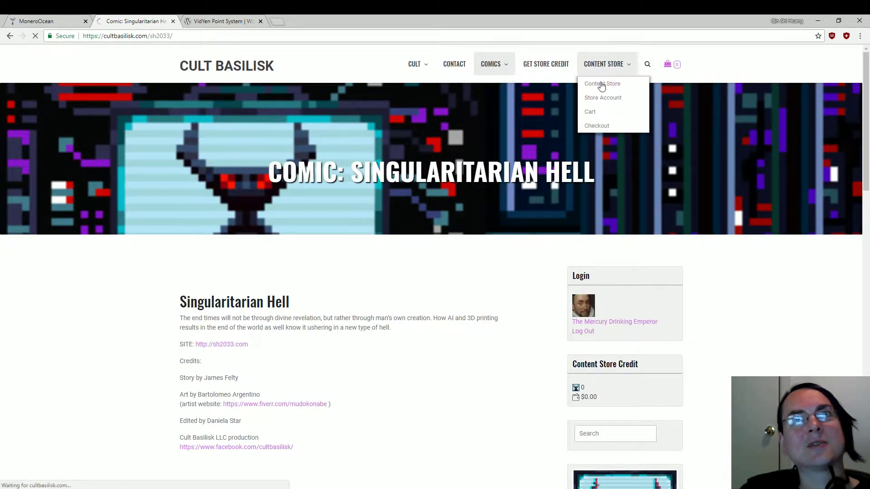
{"action": "scroll", "coordinate": [363, 224], "scroll_direction": "down", "scroll_amount": 5}
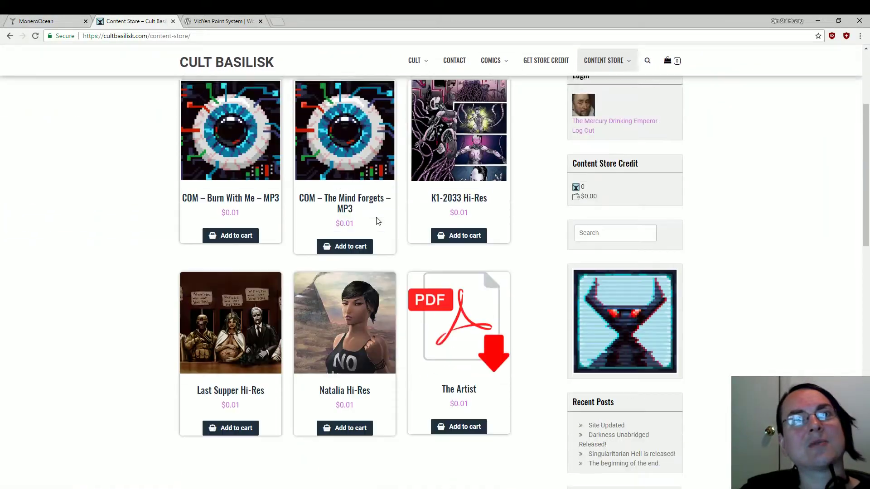
{"action": "scroll", "coordinate": [289, 276], "scroll_direction": "up", "scroll_amount": 4}
{"action": "scroll", "coordinate": [289, 277], "scroll_direction": "down", "scroll_amount": 4}
{"action": "scroll", "coordinate": [254, 281], "scroll_direction": "up", "scroll_amount": 4}
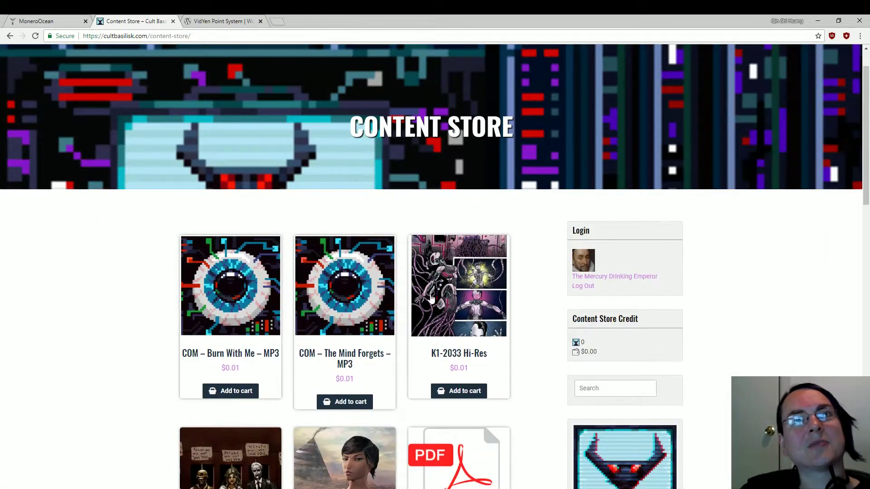
{"action": "scroll", "coordinate": [311, 288], "scroll_direction": "down", "scroll_amount": 4}
{"action": "scroll", "coordinate": [336, 159], "scroll_direction": "up", "scroll_amount": 3}
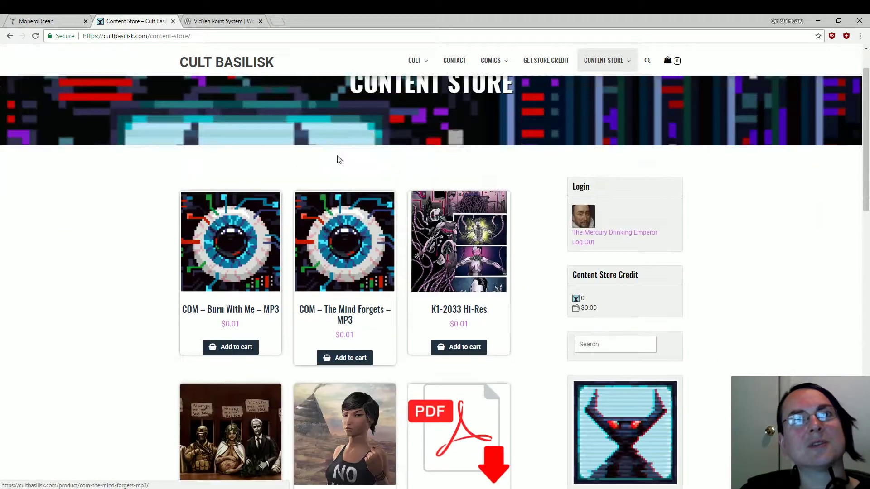
{"action": "scroll", "coordinate": [388, 234], "scroll_direction": "down", "scroll_amount": 1}
{"action": "scroll", "coordinate": [388, 234], "scroll_direction": "down", "scroll_amount": 2}
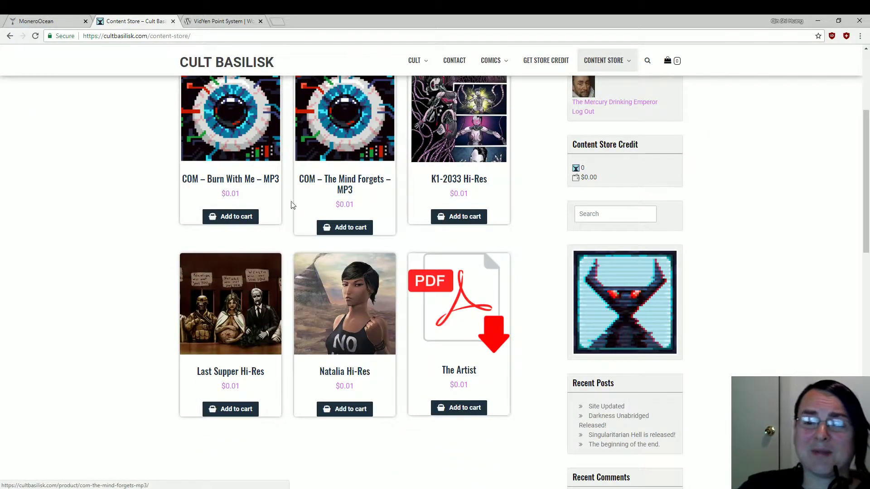
{"action": "scroll", "coordinate": [321, 264], "scroll_direction": "up", "scroll_amount": 4}
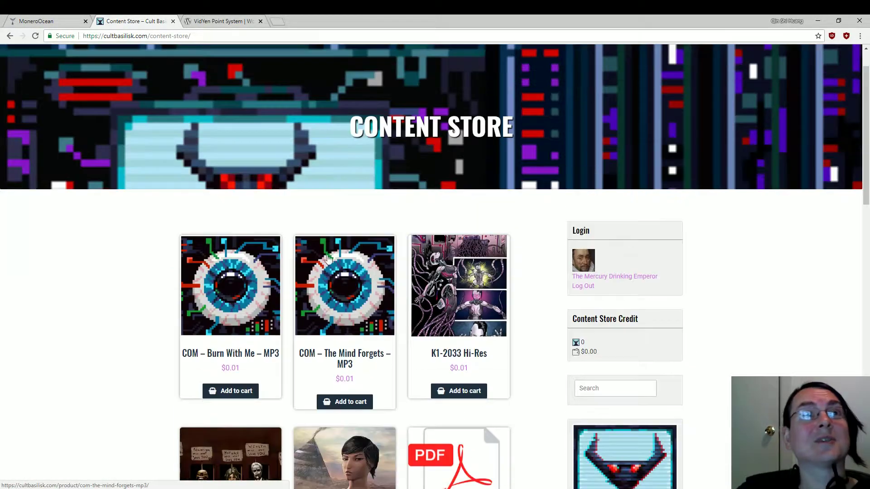
{"action": "scroll", "coordinate": [374, 251], "scroll_direction": "down", "scroll_amount": 3}
{"action": "scroll", "coordinate": [435, 268], "scroll_direction": "up", "scroll_amount": 4}
{"action": "scroll", "coordinate": [473, 278], "scroll_direction": "down", "scroll_amount": 3}
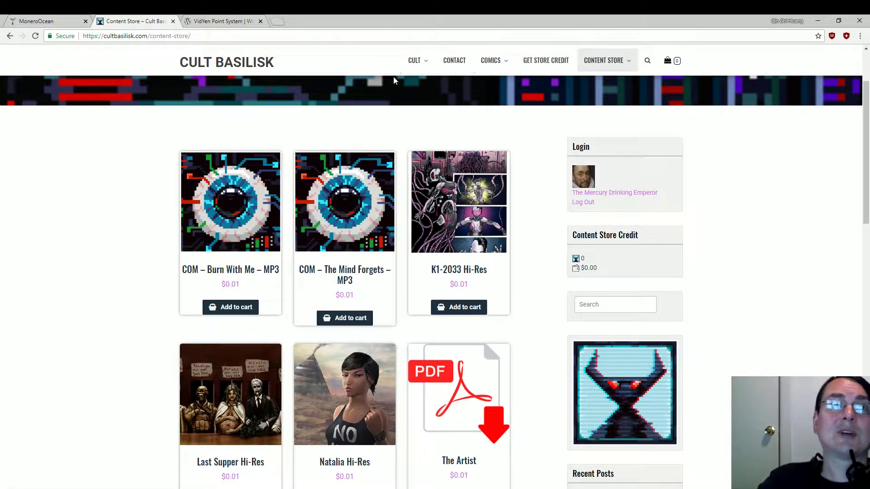
{"action": "scroll", "coordinate": [360, 226], "scroll_direction": "up", "scroll_amount": 3}
{"action": "scroll", "coordinate": [278, 292], "scroll_direction": "down", "scroll_amount": 4}
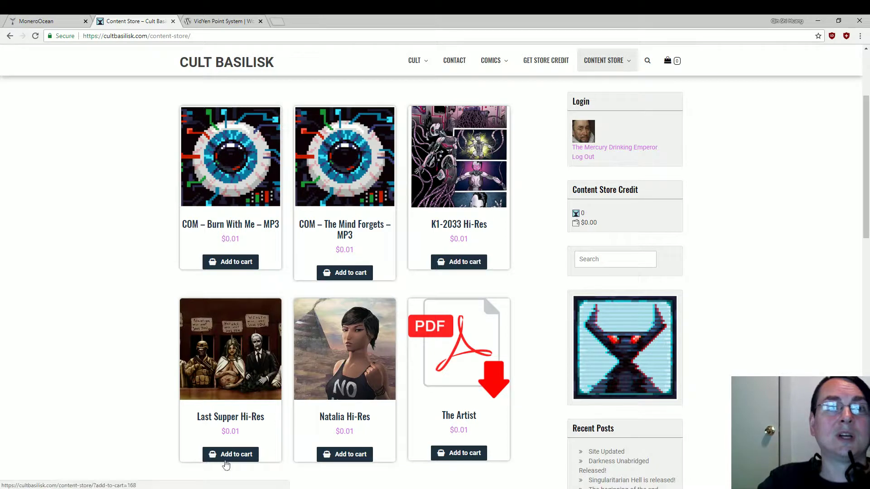
- Switch to the WordPress admin window and review the list of installed plugins on the Cult Basilisk site
{"action": "key", "text": "alt+Tab"}
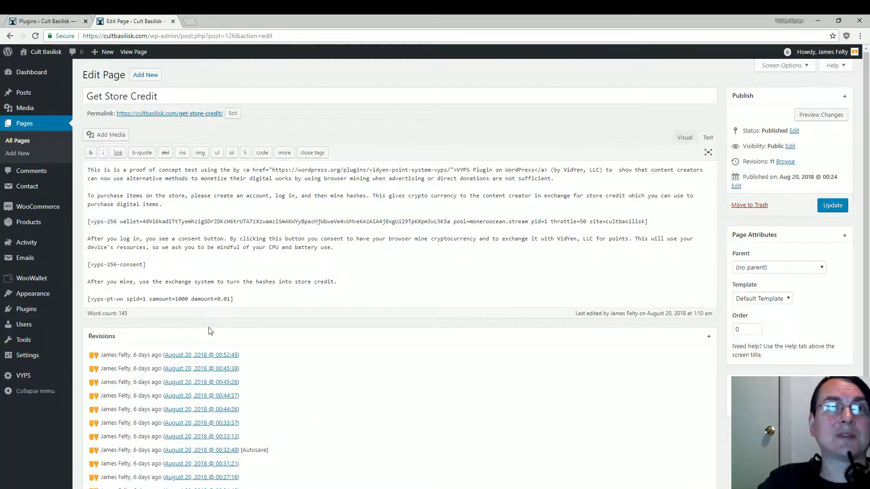
{"action": "left_click", "coordinate": [44, 21]}
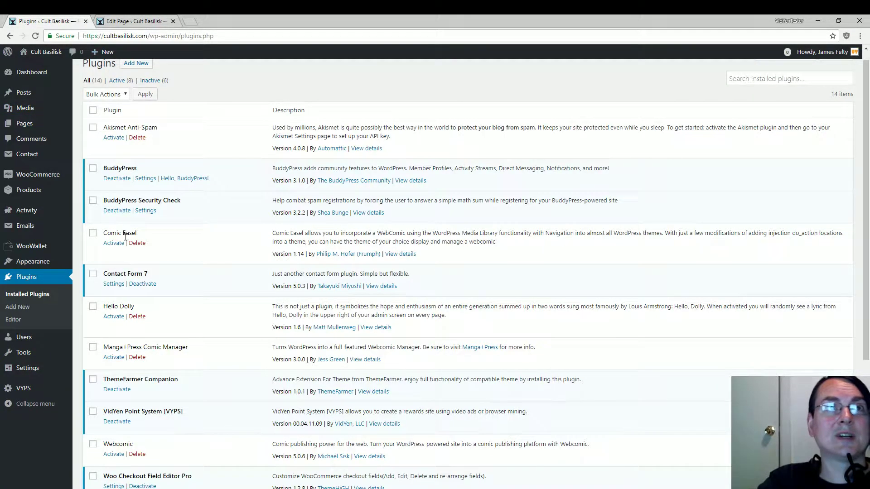
{"action": "scroll", "coordinate": [162, 255], "scroll_direction": "down", "scroll_amount": 5}
{"action": "scroll", "coordinate": [170, 349], "scroll_direction": "up", "scroll_amount": 5}
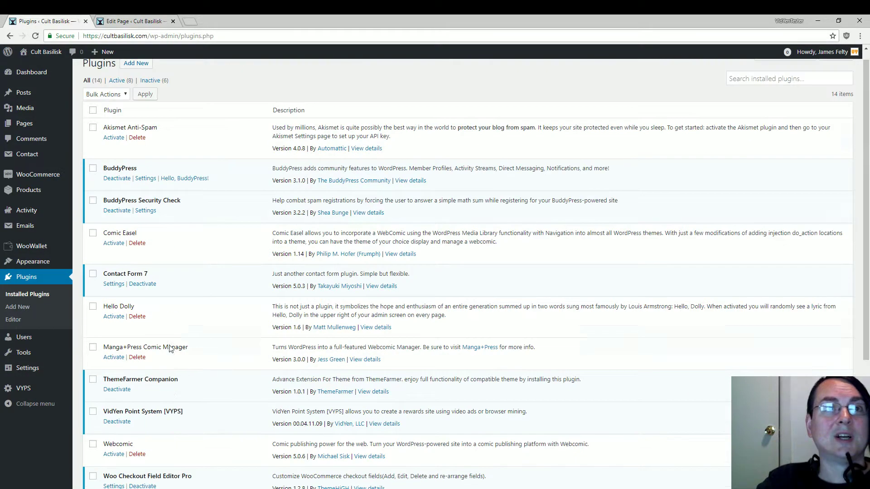
{"action": "scroll", "coordinate": [171, 258], "scroll_direction": "down", "scroll_amount": 1}
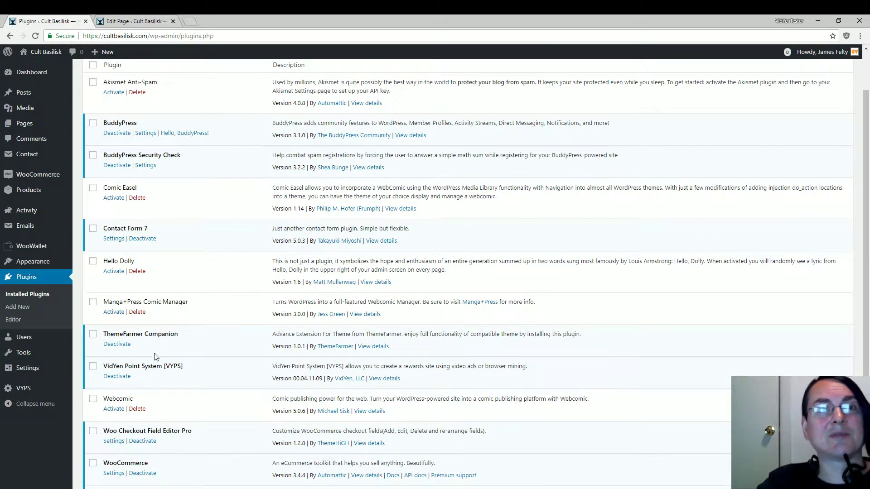
{"action": "scroll", "coordinate": [146, 208], "scroll_direction": "up", "scroll_amount": 1}
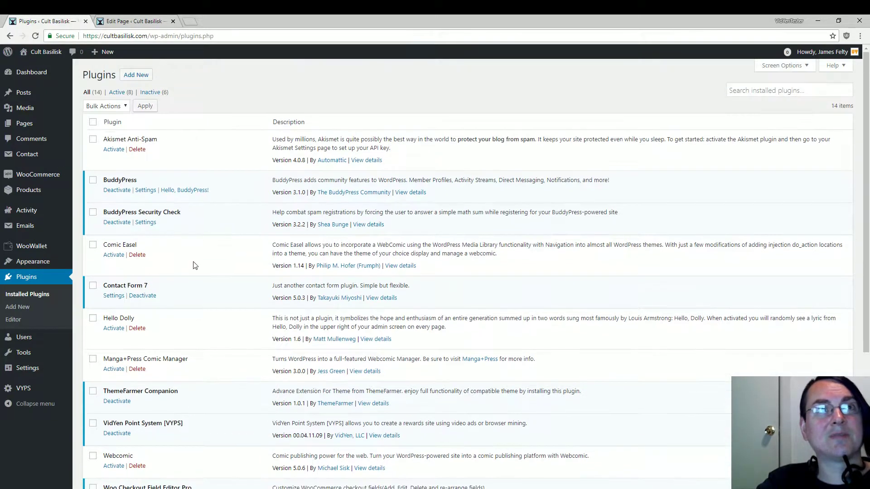
{"action": "scroll", "coordinate": [194, 264], "scroll_direction": "down", "scroll_amount": 3}
{"action": "scroll", "coordinate": [190, 317], "scroll_direction": "up", "scroll_amount": 3}
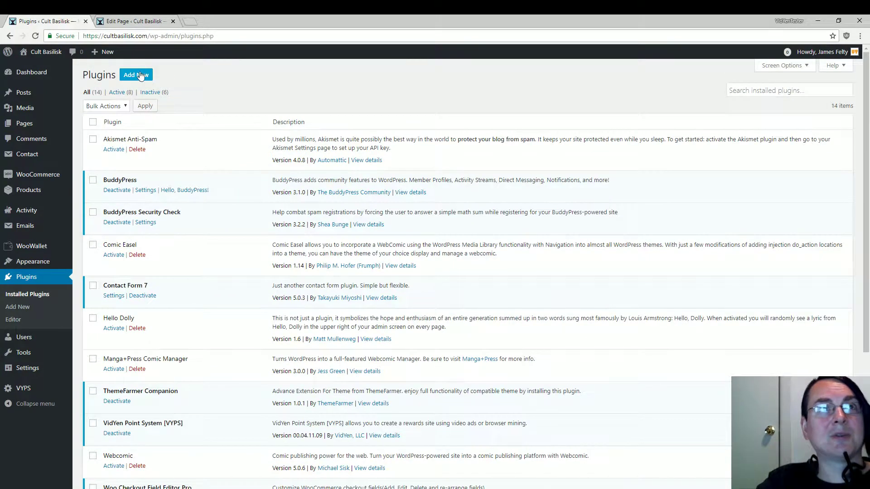
- Reload the installed plugins and search the plugin directory for "vyps"
{"action": "key", "text": "F5"}
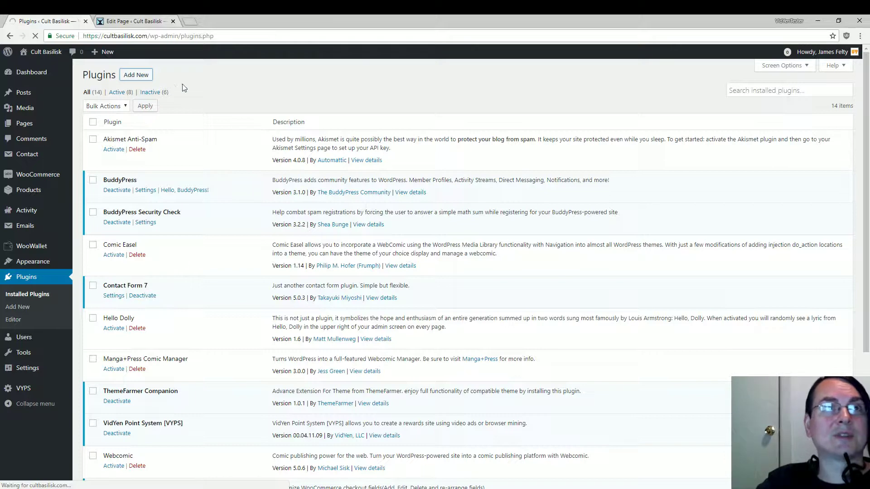
{"action": "left_click", "coordinate": [136, 75]}
{"action": "left_click", "coordinate": [744, 95]}
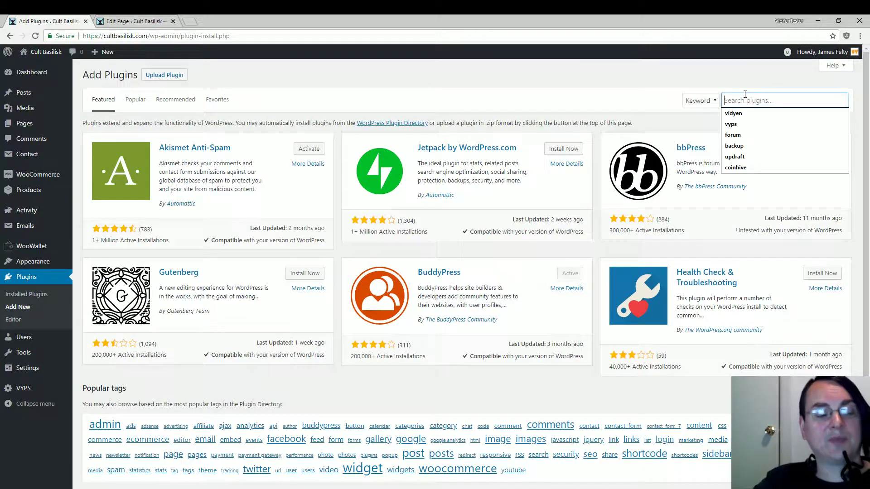
{"action": "type", "text": "vyps"}
{"action": "key", "text": "Return"}
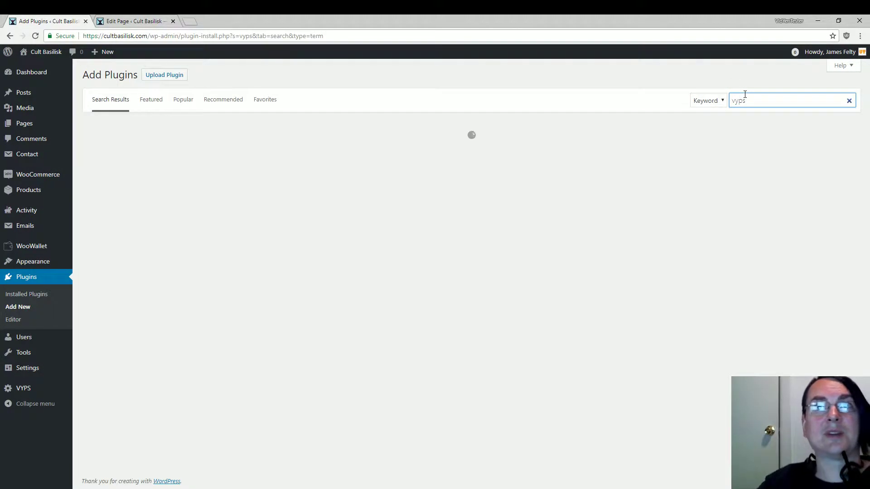
- Search the plugin directory for "vidyen" and view the details of the VidYen Point System plugin
{"action": "key", "text": "ctrl+a"}
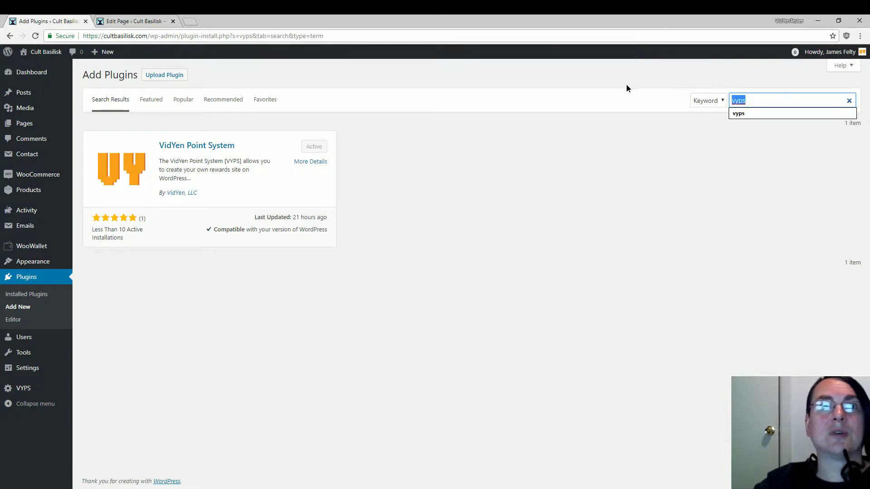
{"action": "type", "text": "vidyen"}
{"action": "key", "text": "Return"}
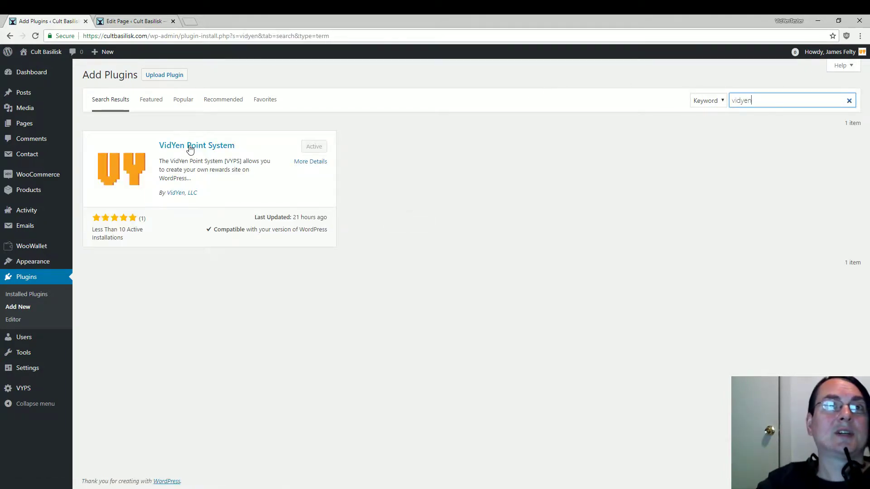
{"action": "left_click", "coordinate": [190, 149]}
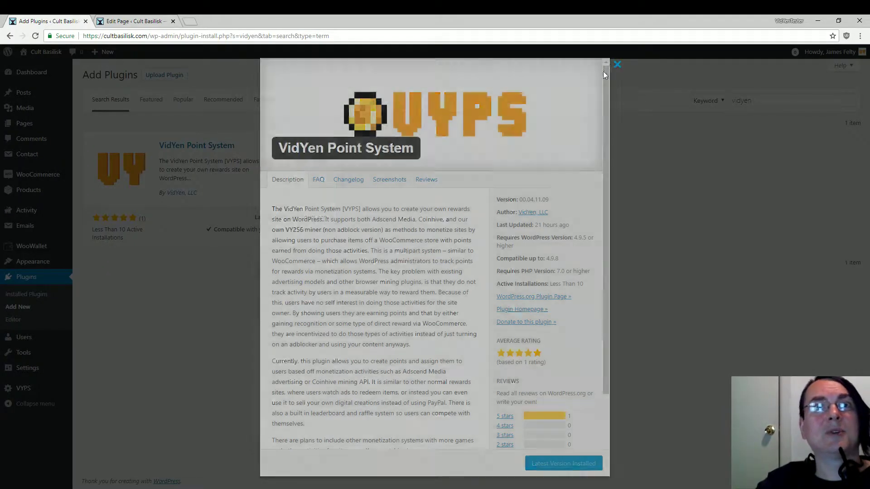
{"action": "left_click", "coordinate": [617, 65]}
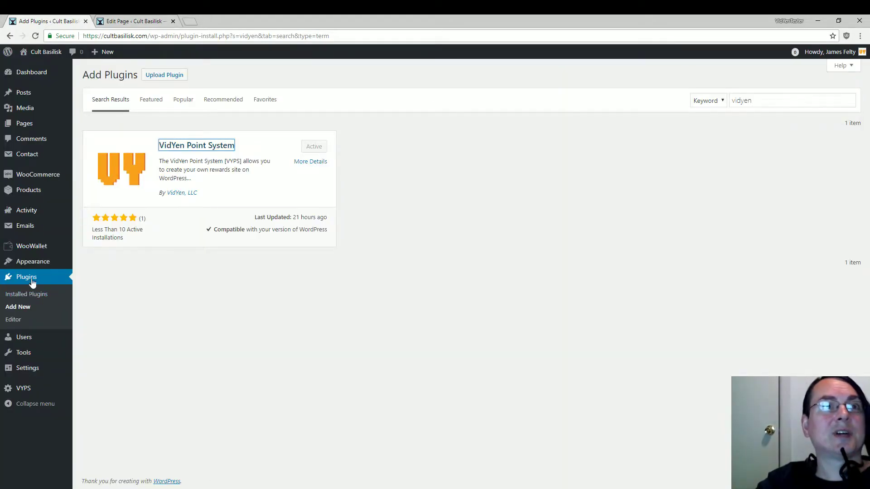
- Return to the installed plugins list, and examine the text and shortcodes in the Get Store Credit page's editor
{"action": "left_click", "coordinate": [24, 296]}
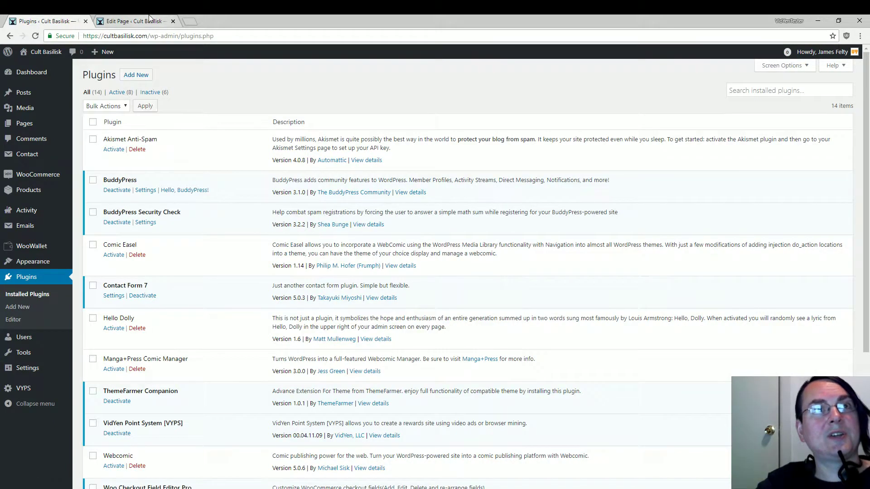
{"action": "left_click", "coordinate": [151, 21]}
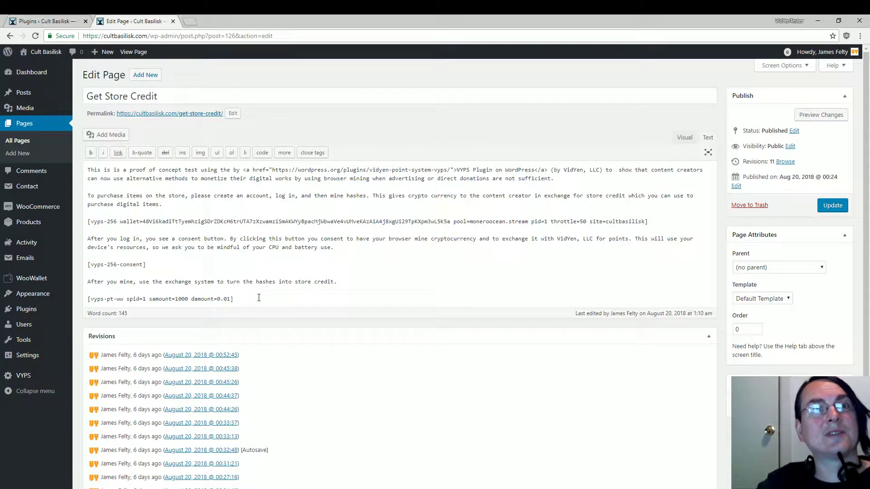
{"action": "left_click_drag", "start_coordinate": [259, 297], "coordinate": [68, 166]}
{"action": "left_click", "coordinate": [155, 193]}
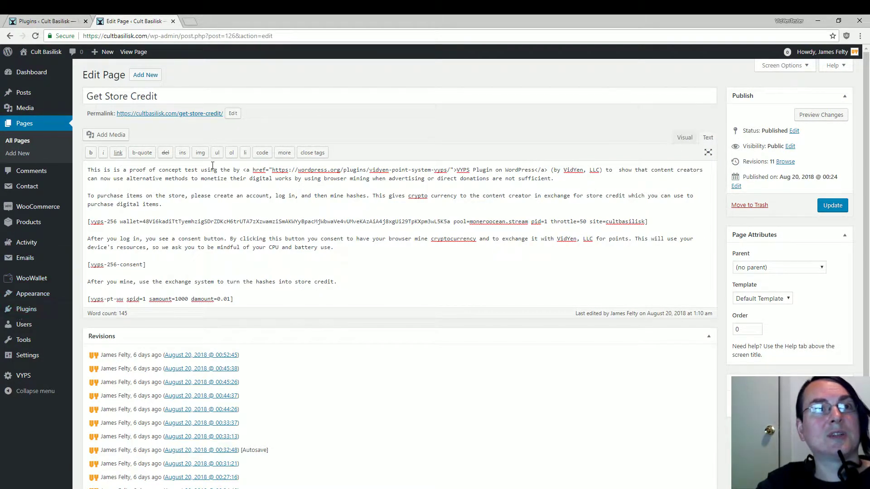
- Leave the page editor for the installed plugins and examine the VidYen Point System, WooCommerce and WooCommerce Wallet entries
{"action": "left_click", "coordinate": [27, 309]}
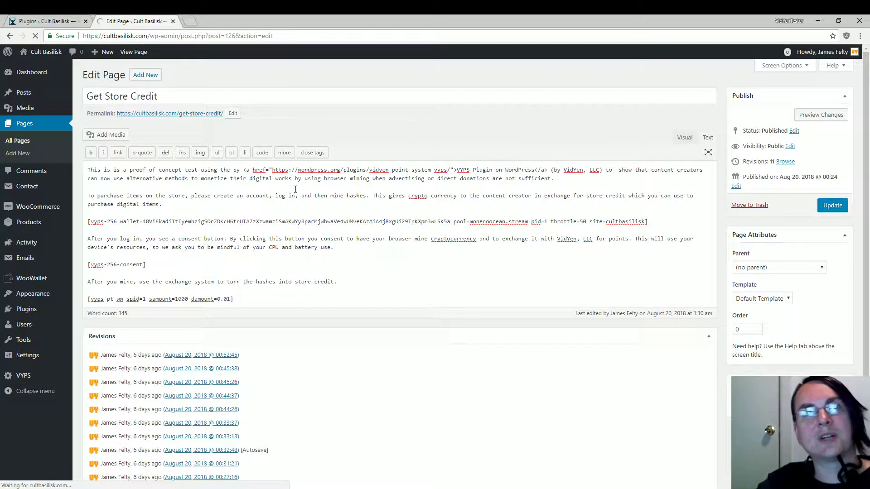
{"action": "scroll", "coordinate": [113, 277], "scroll_direction": "down", "scroll_amount": 3}
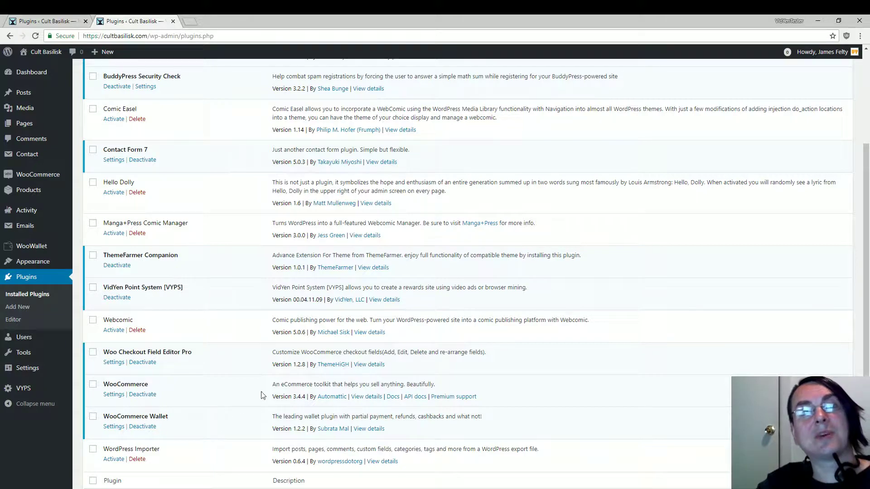
{"action": "scroll", "coordinate": [261, 340], "scroll_direction": "up", "scroll_amount": 2}
{"action": "scroll", "coordinate": [175, 326], "scroll_direction": "down", "scroll_amount": 3}
{"action": "mouse_move", "coordinate": [49, 91]}
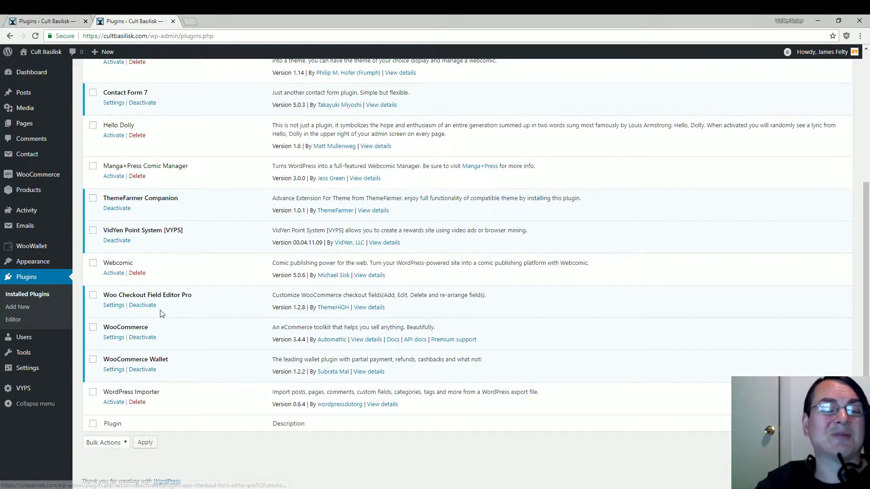
{"action": "scroll", "coordinate": [159, 316], "scroll_direction": "up", "scroll_amount": 2}
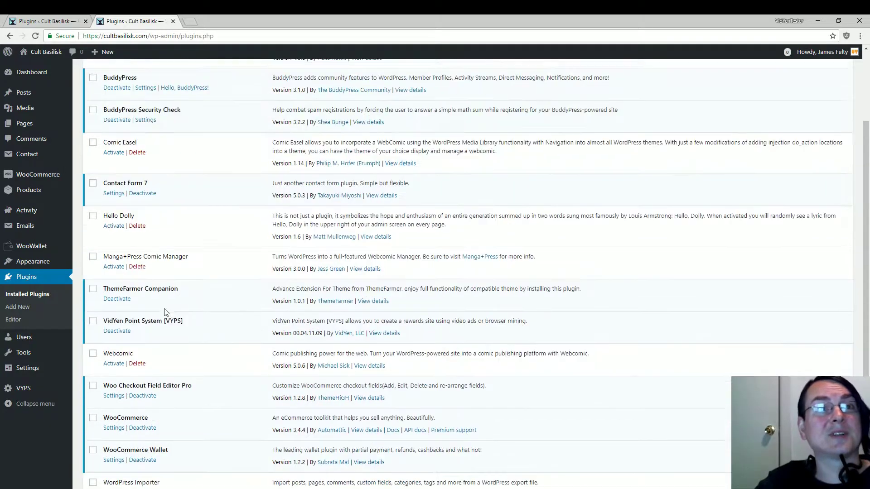
{"action": "scroll", "coordinate": [163, 313], "scroll_direction": "down", "scroll_amount": 2}
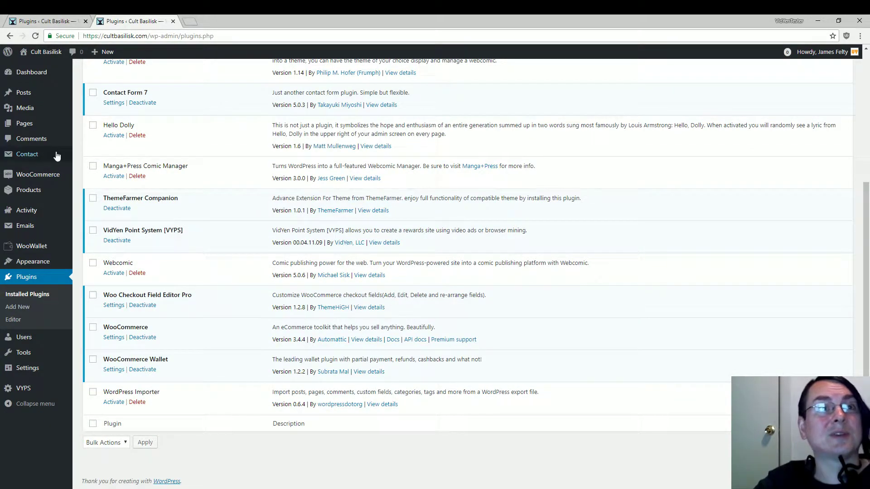
- Open the list of all WooCommerce products to review the items for sale
{"action": "mouse_move", "coordinate": [38, 180]}
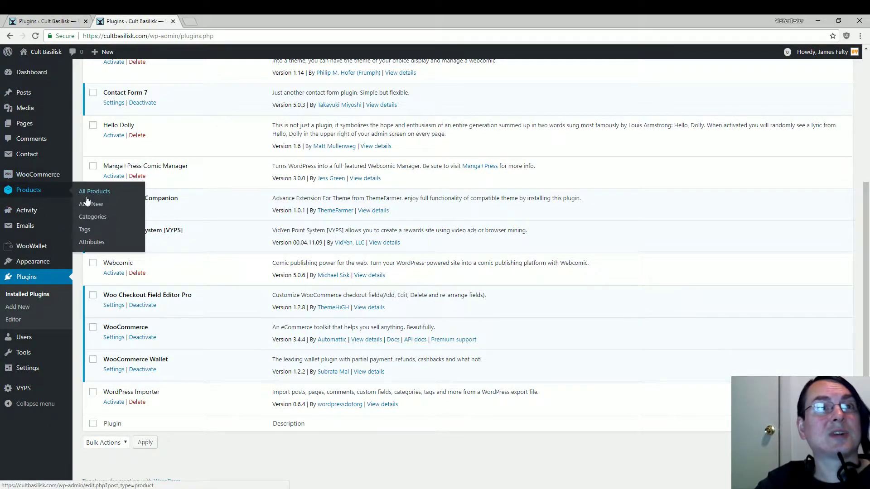
{"action": "left_click", "coordinate": [106, 192]}
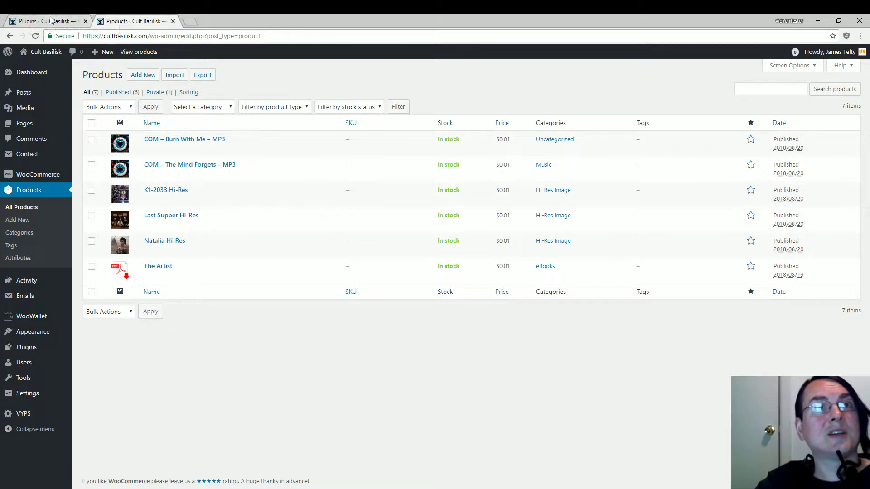
- Open the Get Store Credit page for editing from the list of all pages
{"action": "mouse_move", "coordinate": [46, 124]}
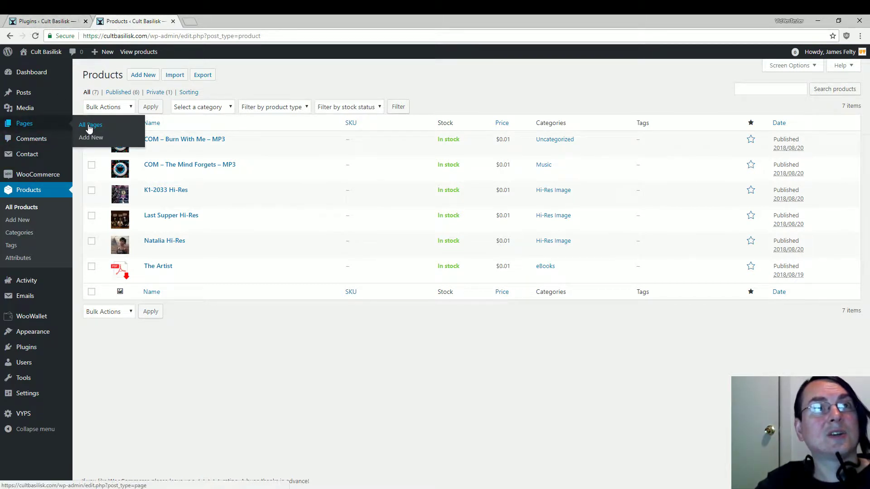
{"action": "left_click", "coordinate": [89, 129]}
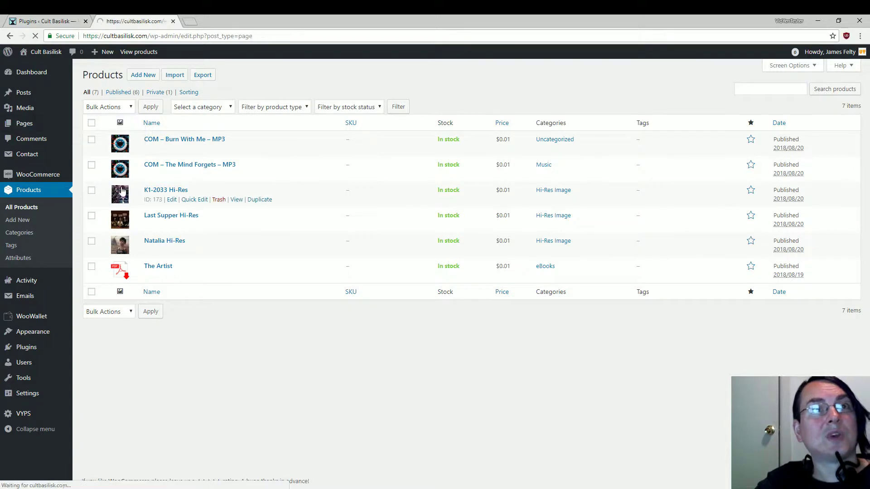
{"action": "scroll", "coordinate": [128, 195], "scroll_direction": "down", "scroll_amount": 5}
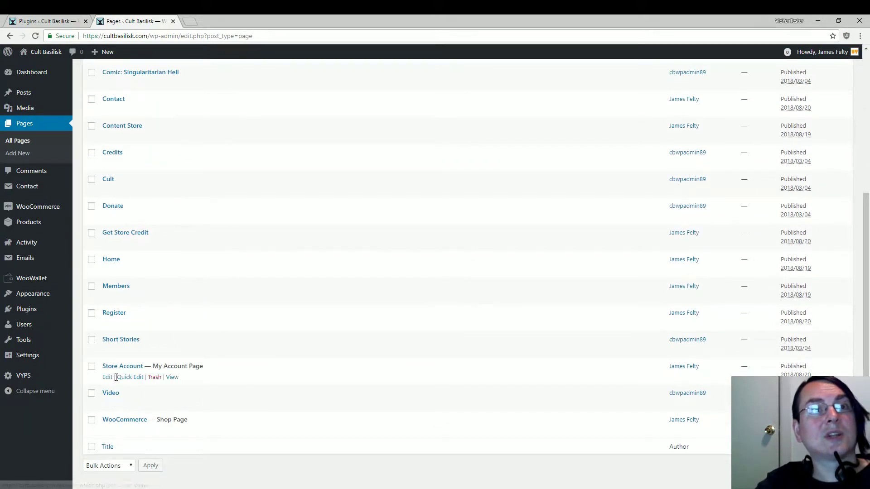
{"action": "scroll", "coordinate": [142, 273], "scroll_direction": "up", "scroll_amount": 2}
{"action": "left_click", "coordinate": [107, 335]}
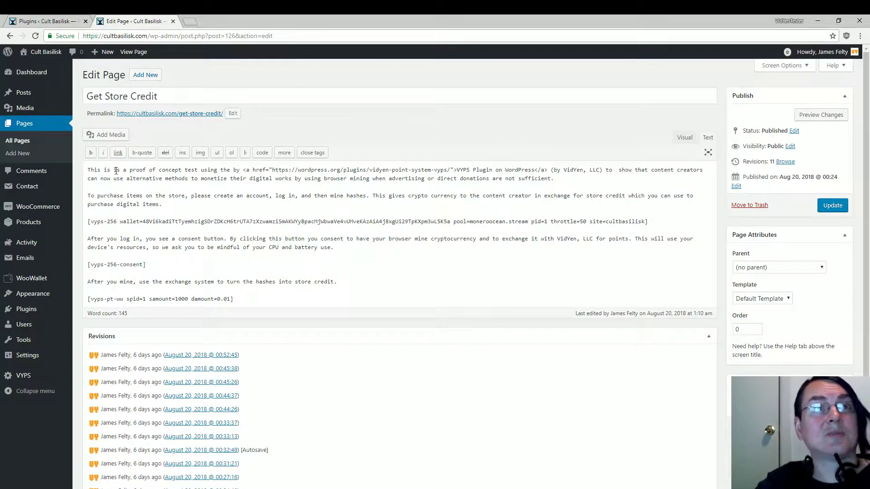
- Examine the wallet, pool and pid attributes of the vyps-256 shortcode and the VYPS admin options, and return to the public store site
{"action": "double_click", "coordinate": [116, 170]}
{"action": "left_click_drag", "start_coordinate": [86, 223], "coordinate": [649, 222]}
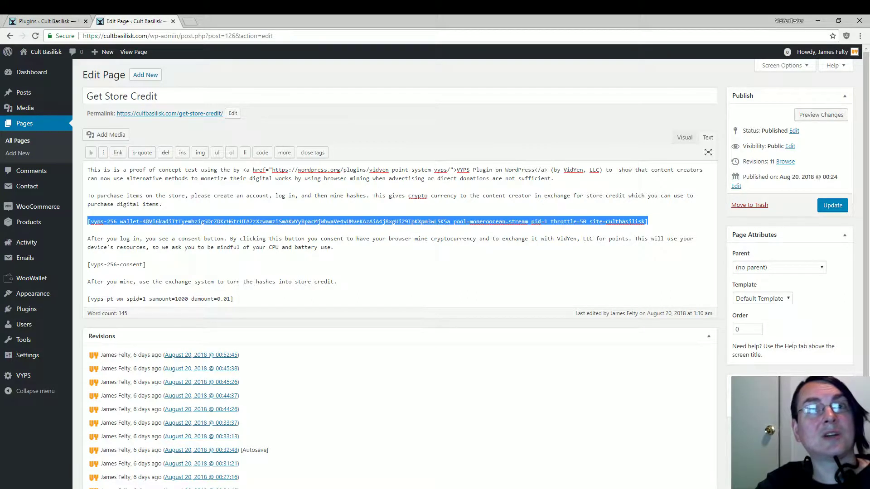
{"action": "left_click", "coordinate": [202, 219]}
{"action": "double_click", "coordinate": [202, 219]}
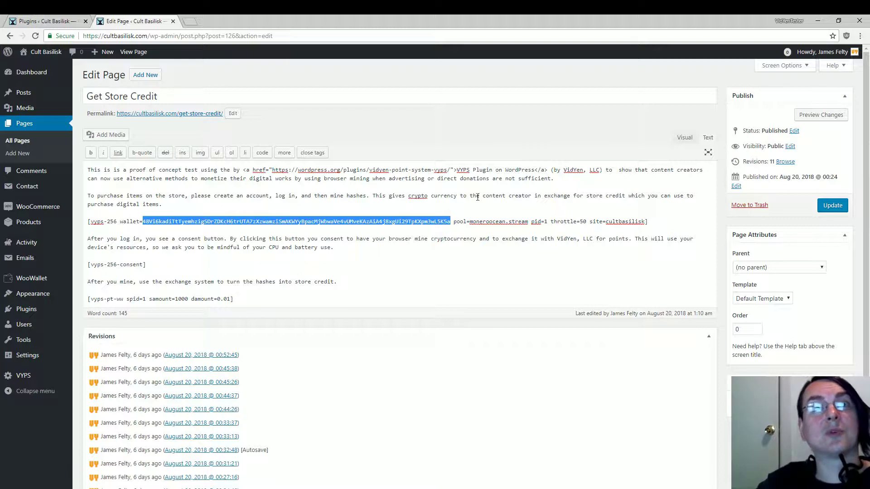
{"action": "left_click_drag", "start_coordinate": [469, 222], "coordinate": [525, 222]}
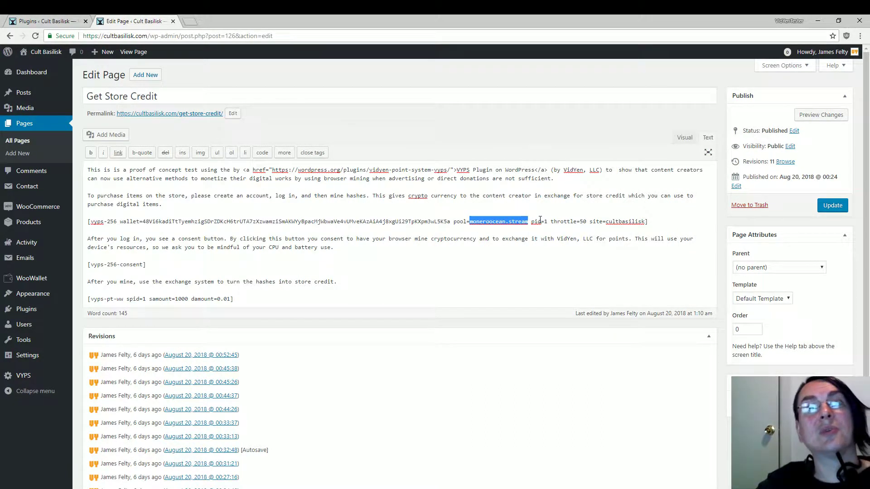
{"action": "left_click", "coordinate": [542, 221]}
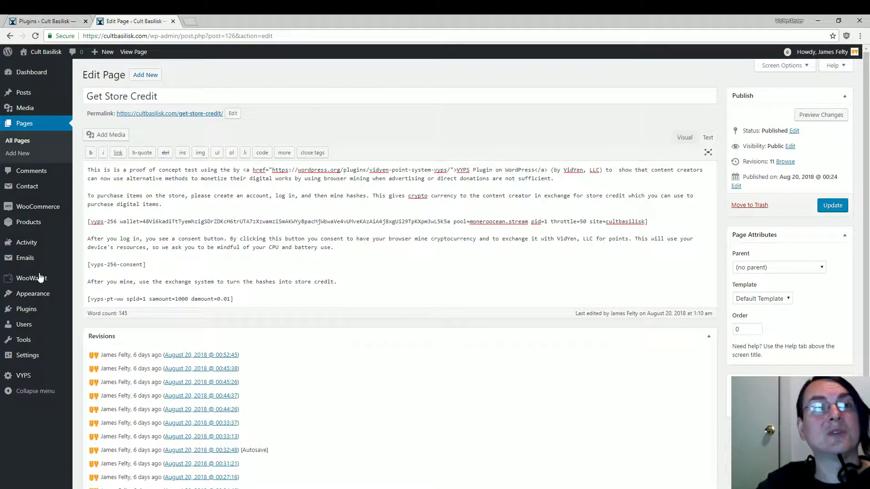
{"action": "mouse_move", "coordinate": [22, 376]}
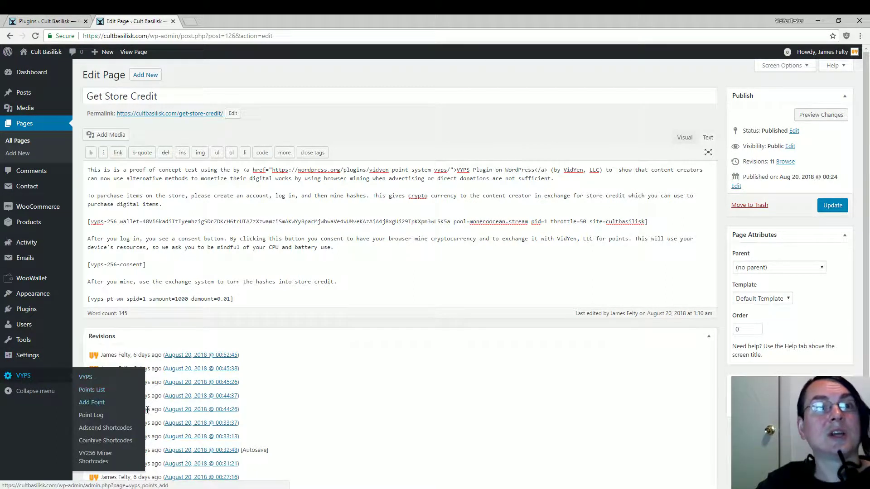
{"action": "left_click", "coordinate": [177, 355]}
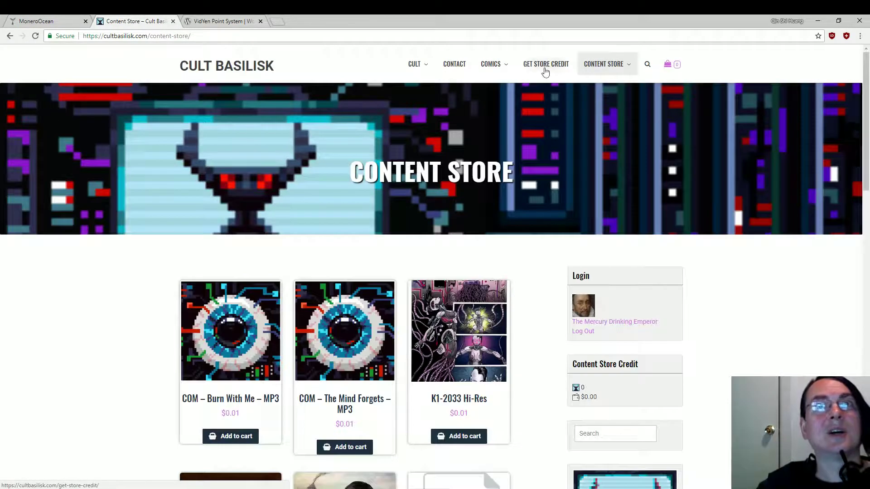
- Open the public Get Store Credit page, read its mining instructions, and give consent to browser mining
{"action": "left_click", "coordinate": [551, 67]}
{"action": "scroll", "coordinate": [290, 249], "scroll_direction": "down", "scroll_amount": 4}
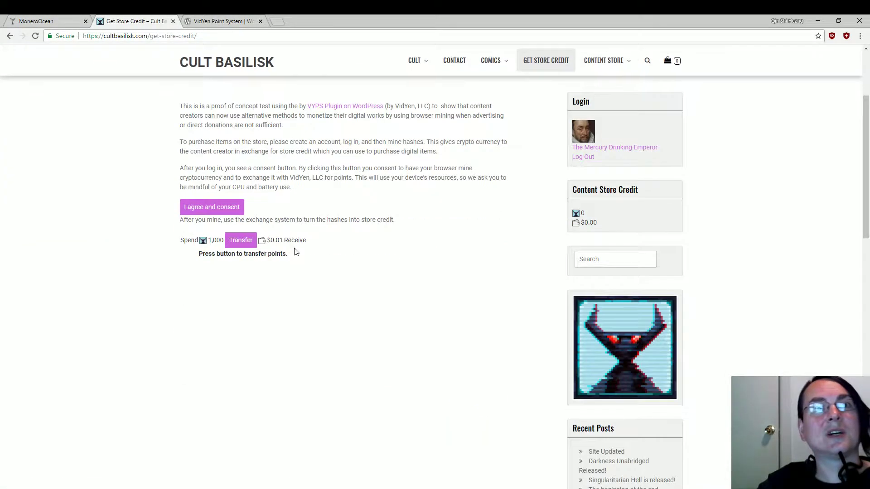
{"action": "scroll", "coordinate": [333, 222], "scroll_direction": "up", "scroll_amount": 3}
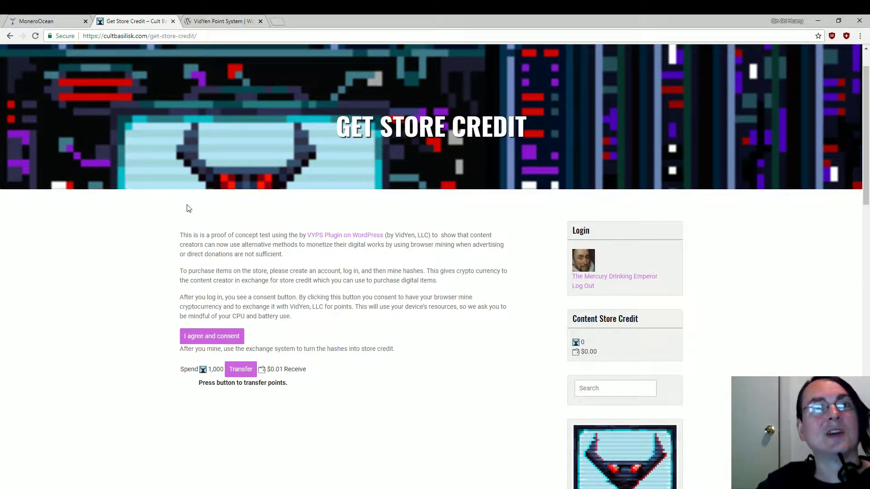
{"action": "left_click_drag", "start_coordinate": [195, 230], "coordinate": [475, 307]}
{"action": "left_click_drag", "start_coordinate": [252, 235], "coordinate": [355, 319]}
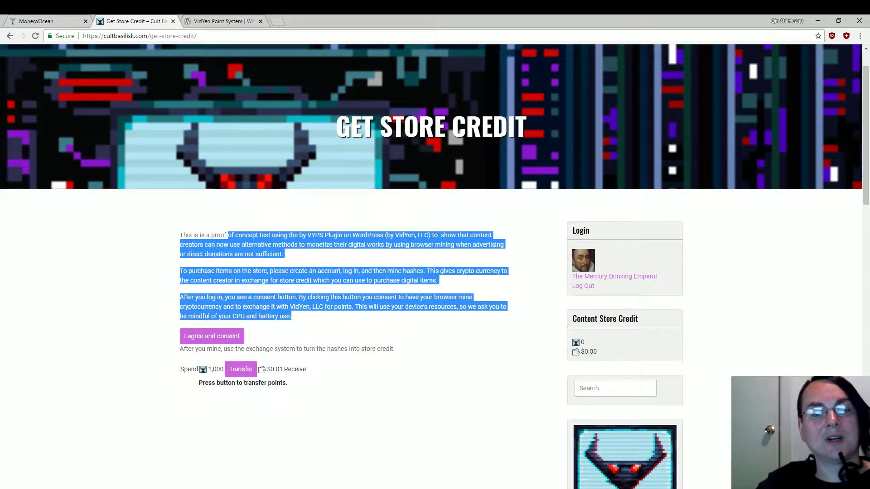
{"action": "left_click", "coordinate": [206, 341]}
{"action": "left_click", "coordinate": [476, 97]}
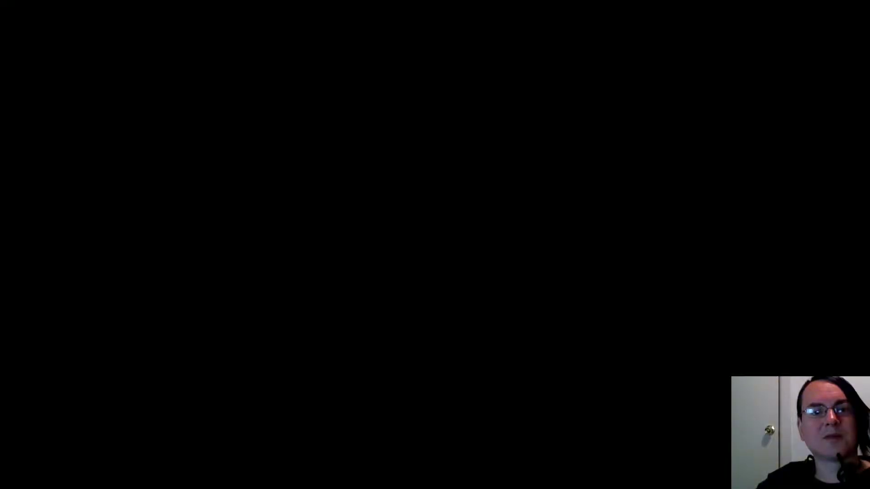
- Switch to Task Manager, check the processes sorted by CPU usage while the miner is stopped, and minimize it
{"action": "key", "text": "ctrl+shift+Escape"}
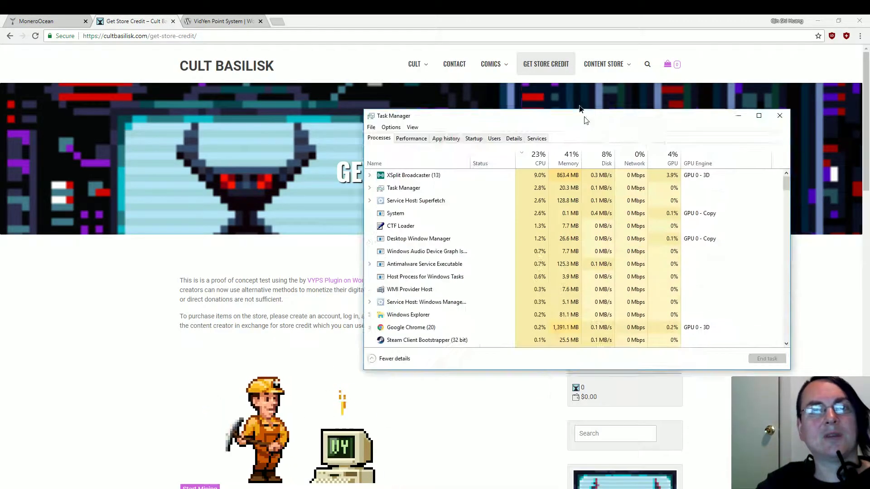
{"action": "left_click_drag", "start_coordinate": [626, 93], "coordinate": [604, 87]}
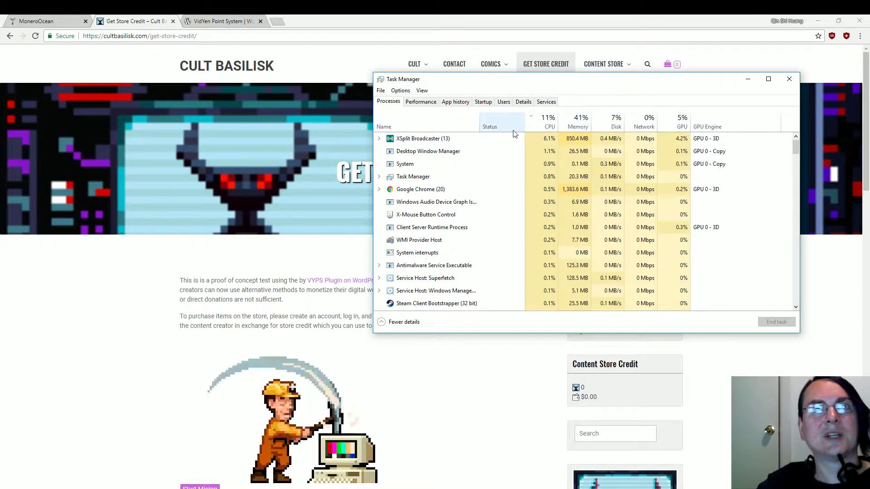
{"action": "left_click", "coordinate": [550, 125]}
{"action": "left_click", "coordinate": [549, 125]}
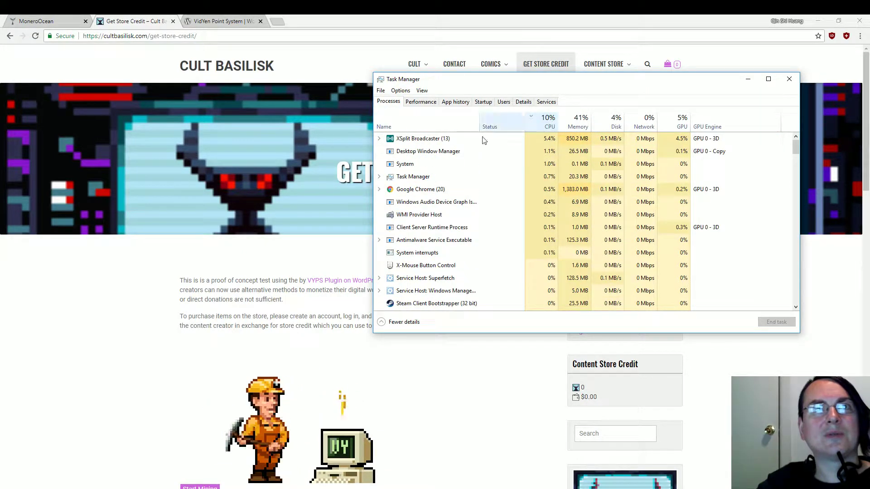
{"action": "scroll", "coordinate": [449, 390], "scroll_direction": "down", "scroll_amount": 3}
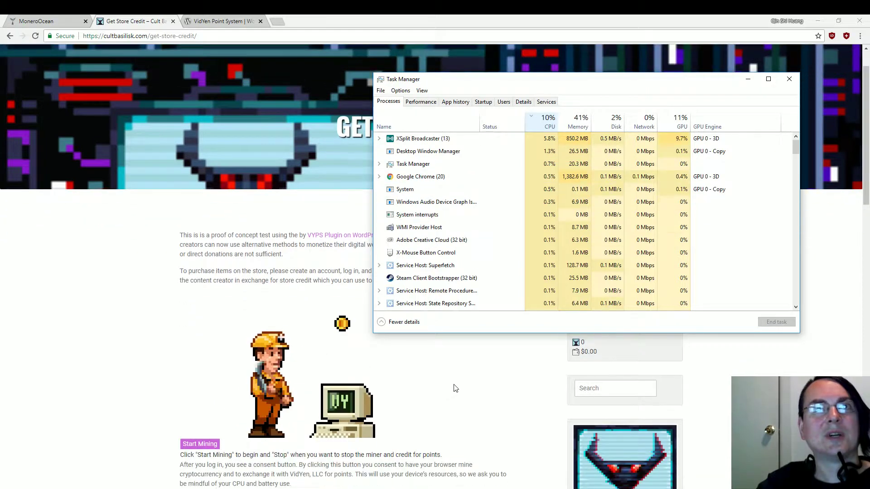
{"action": "left_click", "coordinate": [749, 79]}
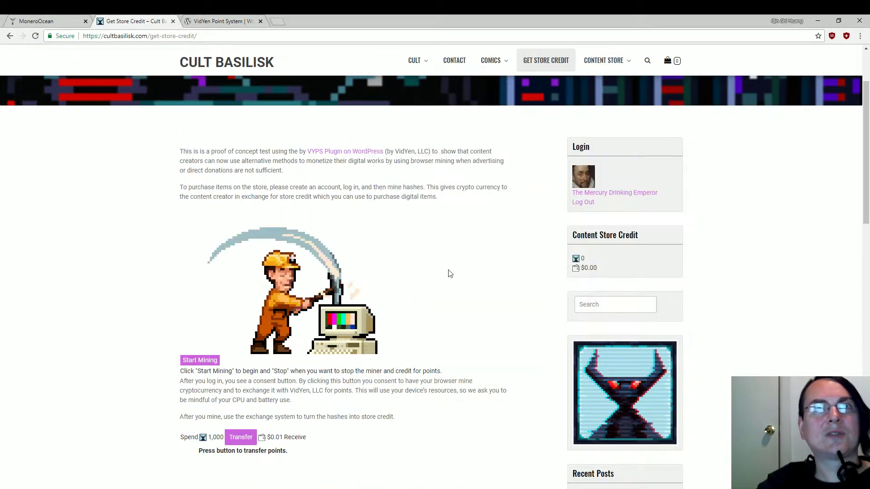
- Start mining on the Get Store Credit page and check the browser's CPU usage in Task Manager
{"action": "left_click", "coordinate": [200, 360]}
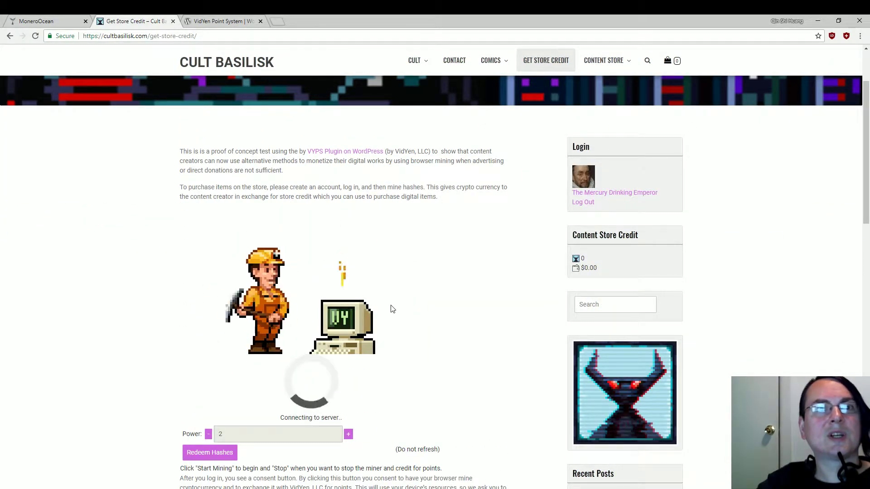
{"action": "scroll", "coordinate": [407, 308], "scroll_direction": "down", "scroll_amount": 2}
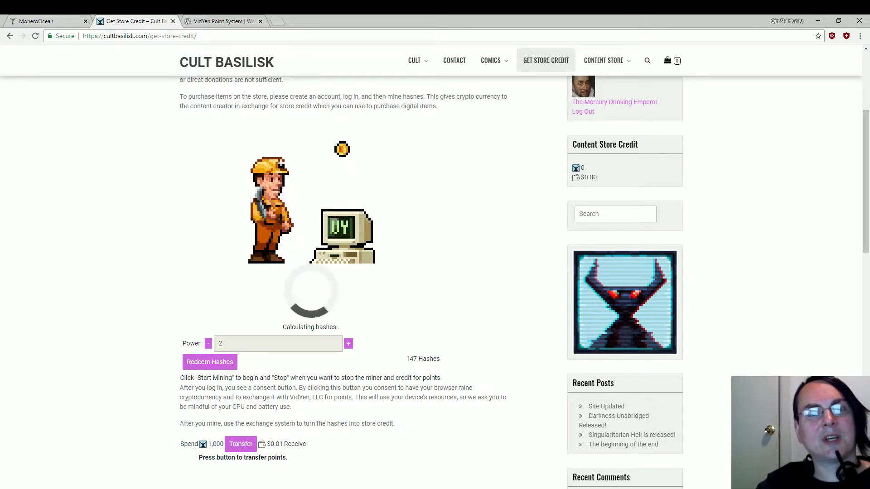
{"action": "key", "text": "ctrl+shift+Escape"}
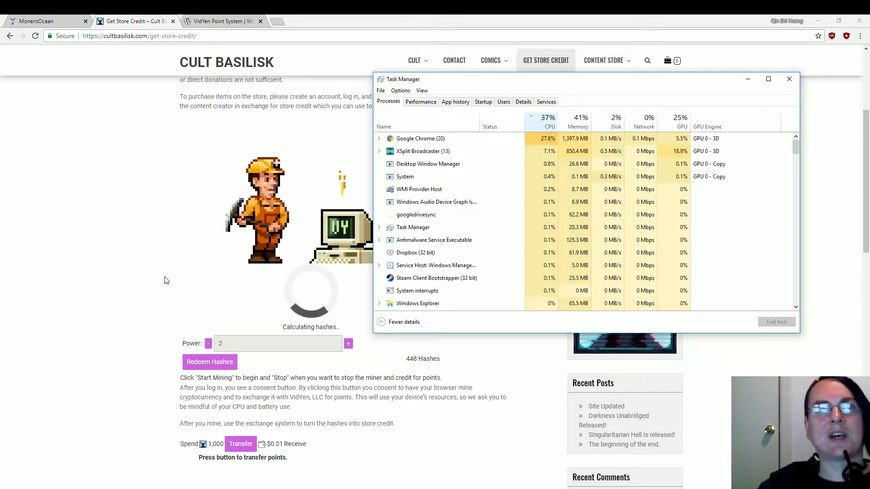
{"action": "left_click", "coordinate": [138, 260]}
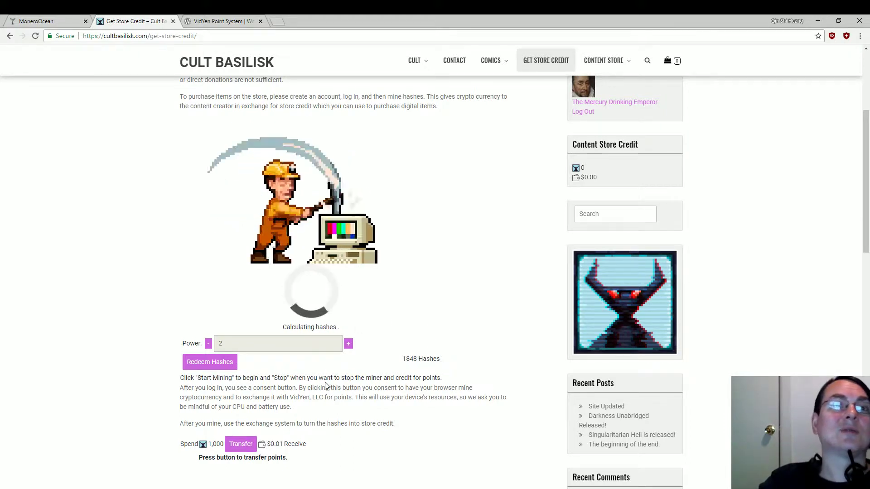
- Switch to the MoneroOcean dashboard and examine the hash rates, charts and amounts due for the listed wallets
{"action": "left_click", "coordinate": [49, 16]}
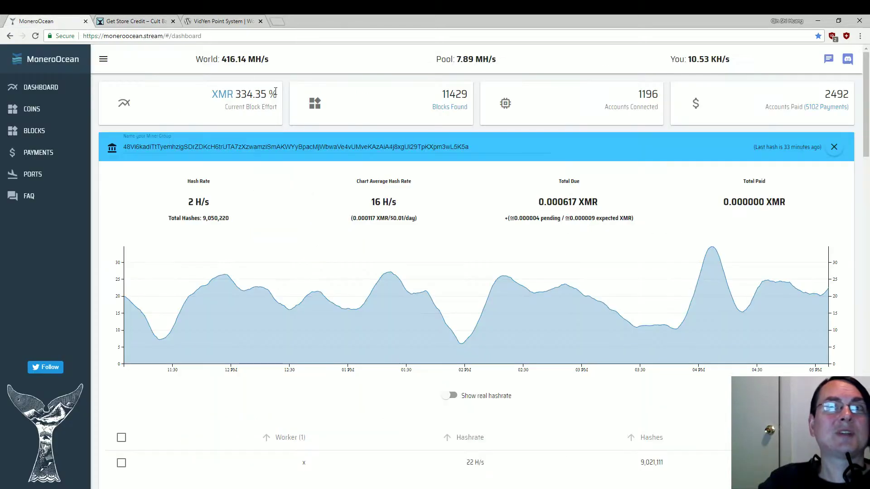
{"action": "scroll", "coordinate": [426, 295], "scroll_direction": "down", "scroll_amount": 13}
{"action": "scroll", "coordinate": [454, 299], "scroll_direction": "up", "scroll_amount": 5}
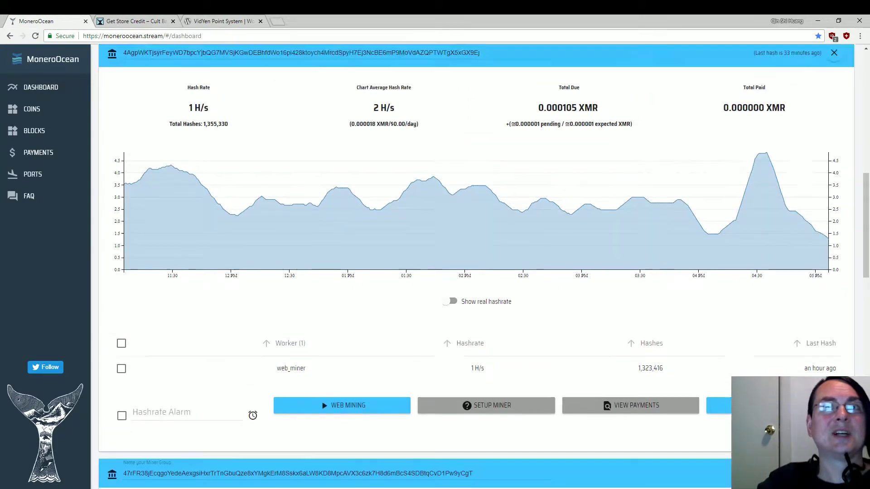
{"action": "scroll", "coordinate": [453, 290], "scroll_direction": "up", "scroll_amount": 8}
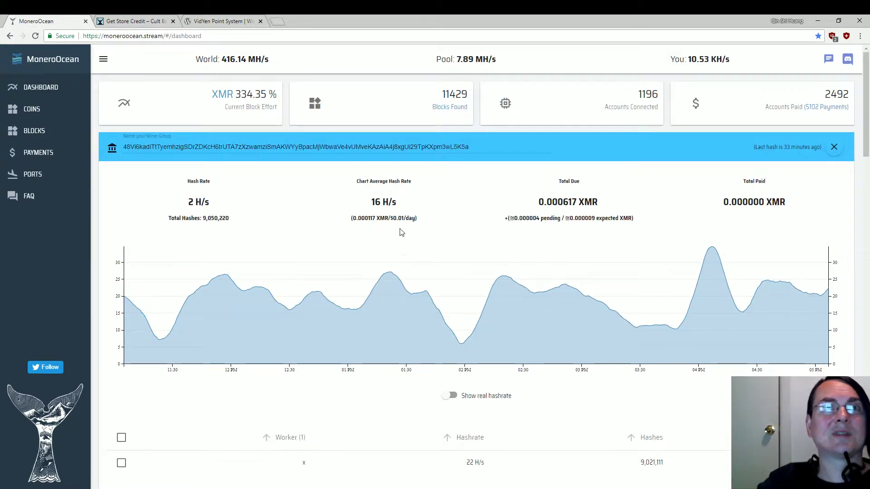
{"action": "scroll", "coordinate": [401, 233], "scroll_direction": "down", "scroll_amount": 20}
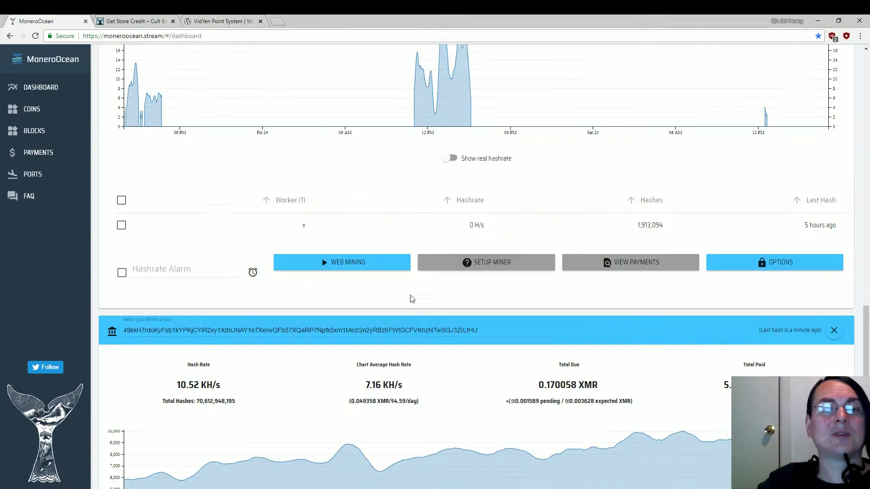
{"action": "scroll", "coordinate": [412, 299], "scroll_direction": "up", "scroll_amount": 20}
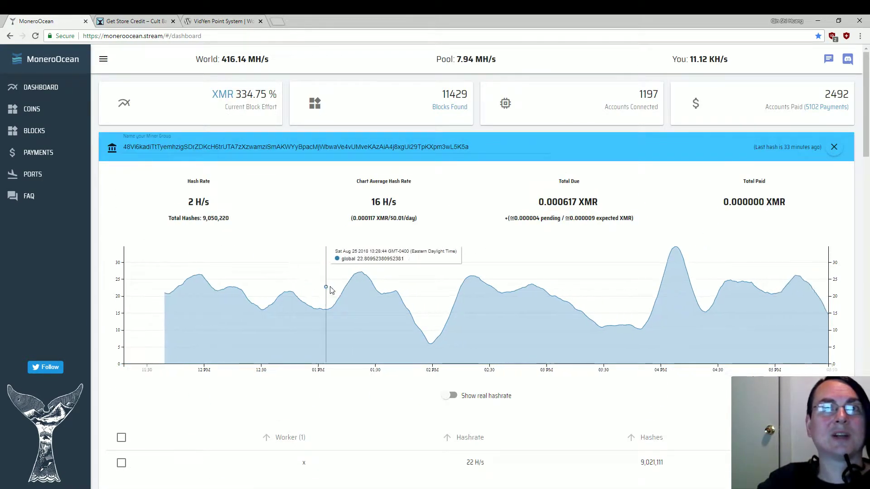
{"action": "scroll", "coordinate": [353, 289], "scroll_direction": "down", "scroll_amount": 5}
{"action": "scroll", "coordinate": [775, 156], "scroll_direction": "up", "scroll_amount": 3}
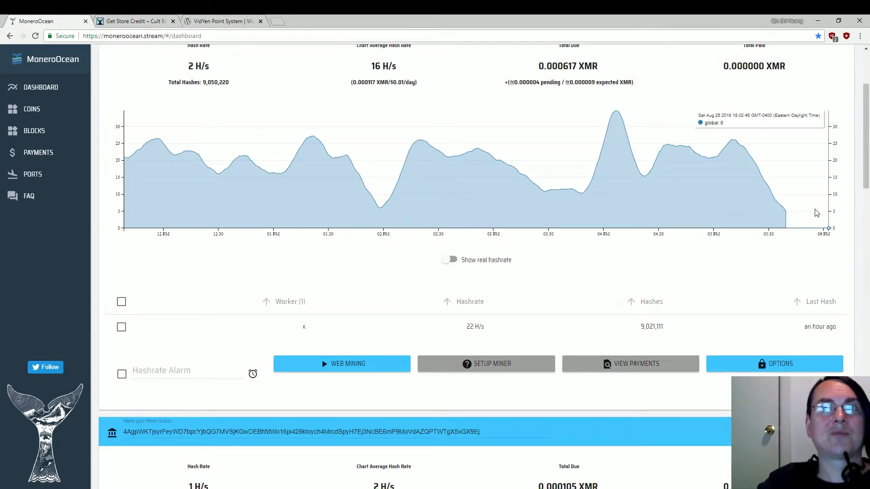
{"action": "scroll", "coordinate": [787, 245], "scroll_direction": "down", "scroll_amount": 6}
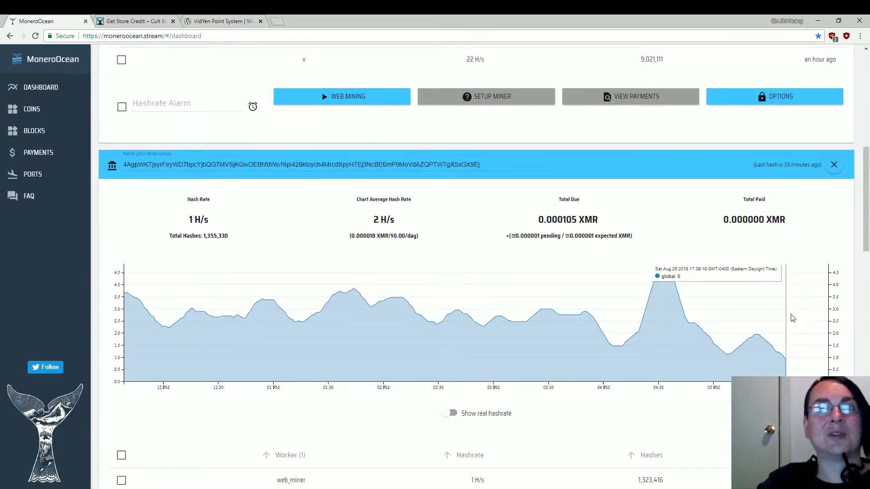
{"action": "scroll", "coordinate": [791, 315], "scroll_direction": "up", "scroll_amount": 8}
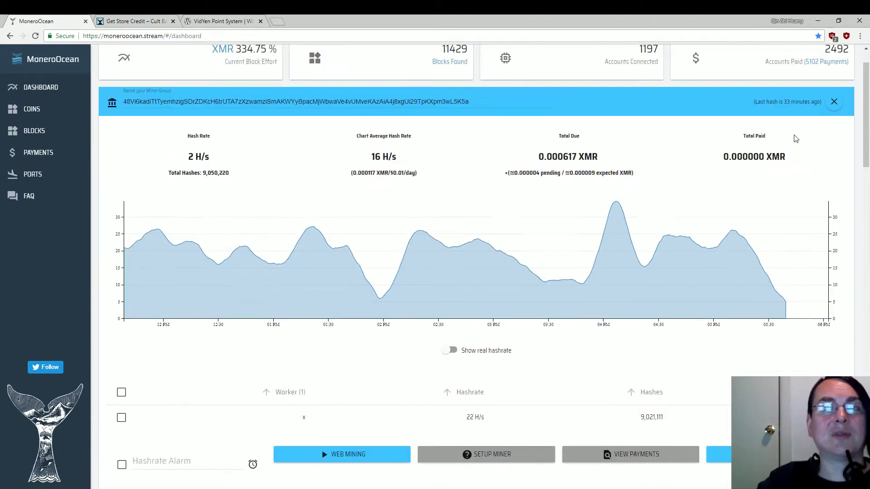
- Return to the Get Store Credit page, check the domains and blocked requests in uBlock Origin, and review the mining progress
{"action": "left_click", "coordinate": [136, 18]}
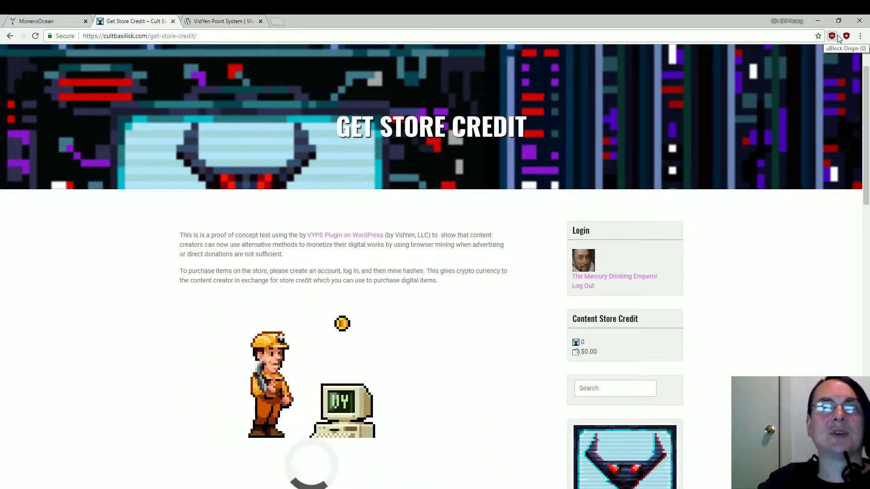
{"action": "left_click", "coordinate": [833, 36]}
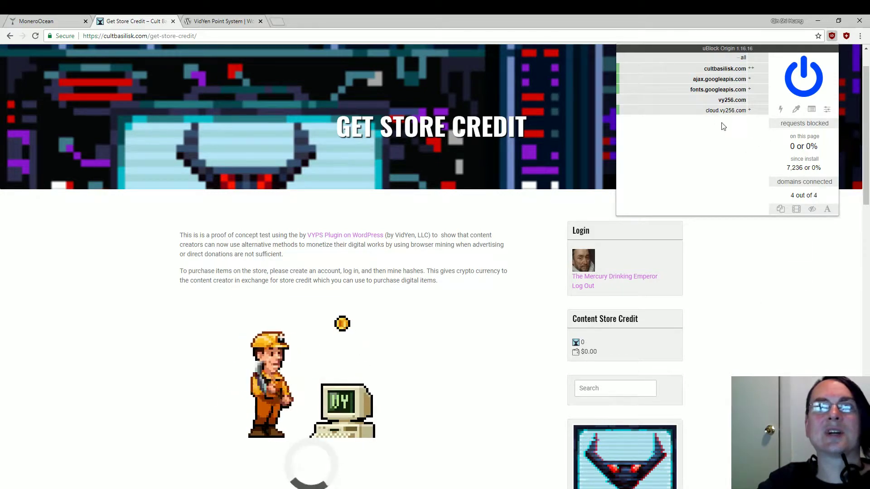
{"action": "left_click", "coordinate": [778, 304]}
{"action": "scroll", "coordinate": [775, 304], "scroll_direction": "down", "scroll_amount": 10}
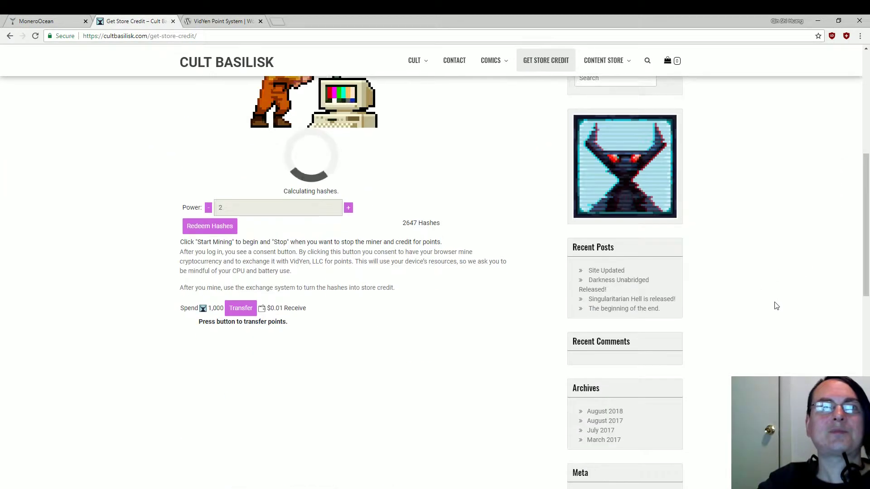
{"action": "scroll", "coordinate": [775, 304], "scroll_direction": "up", "scroll_amount": 10}
{"action": "scroll", "coordinate": [777, 286], "scroll_direction": "down", "scroll_amount": 4}
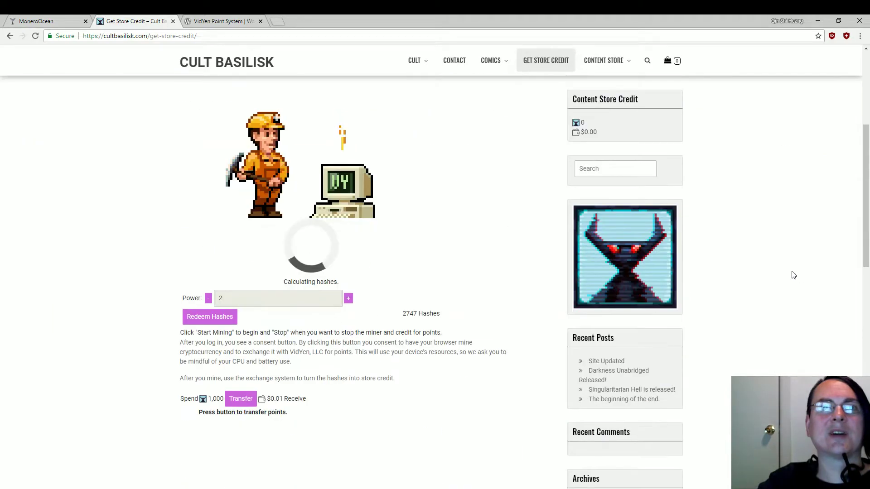
- Recheck the connected domains in uBlock Origin and review the hash progress and store credit on the Get Store Credit page
{"action": "scroll", "coordinate": [771, 273], "scroll_direction": "up", "scroll_amount": 6}
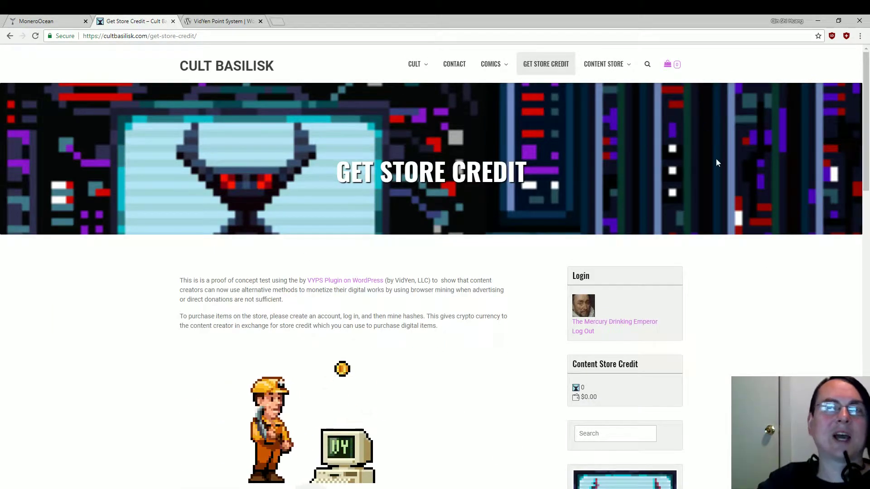
{"action": "scroll", "coordinate": [718, 161], "scroll_direction": "down", "scroll_amount": 2}
{"action": "scroll", "coordinate": [753, 214], "scroll_direction": "up", "scroll_amount": 2}
{"action": "scroll", "coordinate": [716, 261], "scroll_direction": "down", "scroll_amount": 2}
{"action": "scroll", "coordinate": [715, 261], "scroll_direction": "down", "scroll_amount": 4}
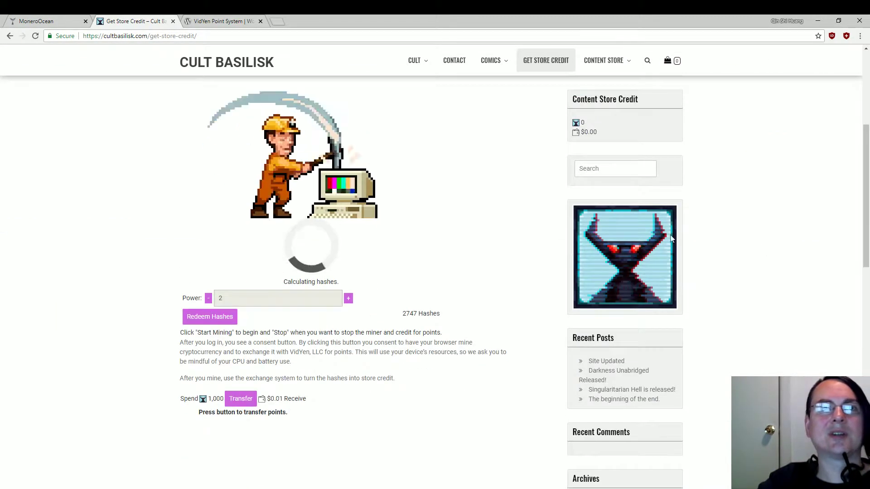
{"action": "scroll", "coordinate": [493, 284], "scroll_direction": "up", "scroll_amount": 6}
{"action": "left_click", "coordinate": [832, 37]}
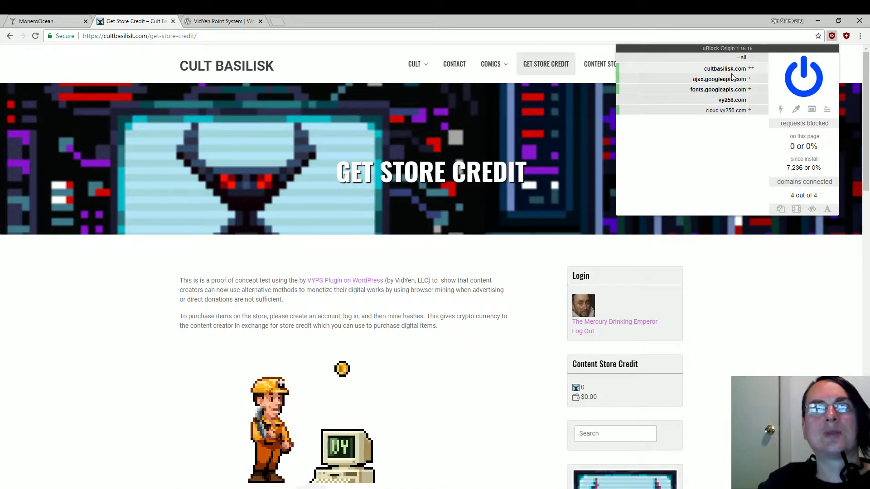
{"action": "left_click", "coordinate": [688, 364]}
{"action": "scroll", "coordinate": [254, 307], "scroll_direction": "down", "scroll_amount": 8}
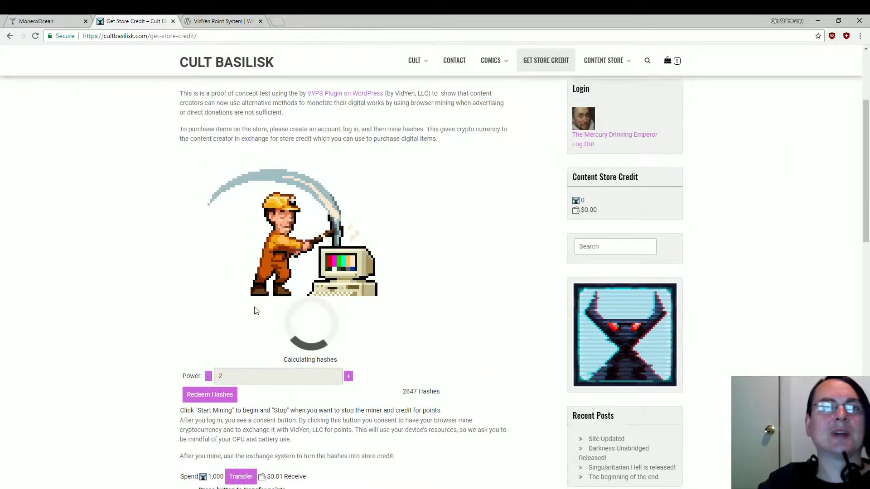
{"action": "scroll", "coordinate": [326, 292], "scroll_direction": "up", "scroll_amount": 3}
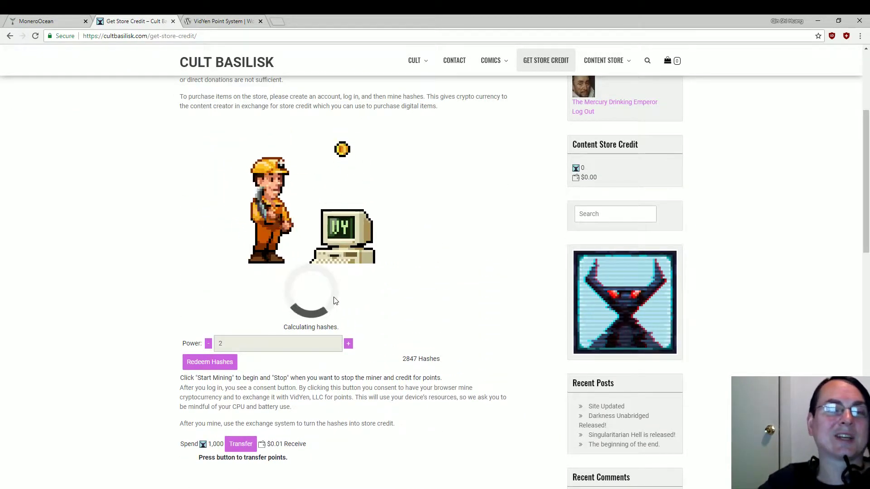
{"action": "scroll", "coordinate": [288, 352], "scroll_direction": "up", "scroll_amount": 1}
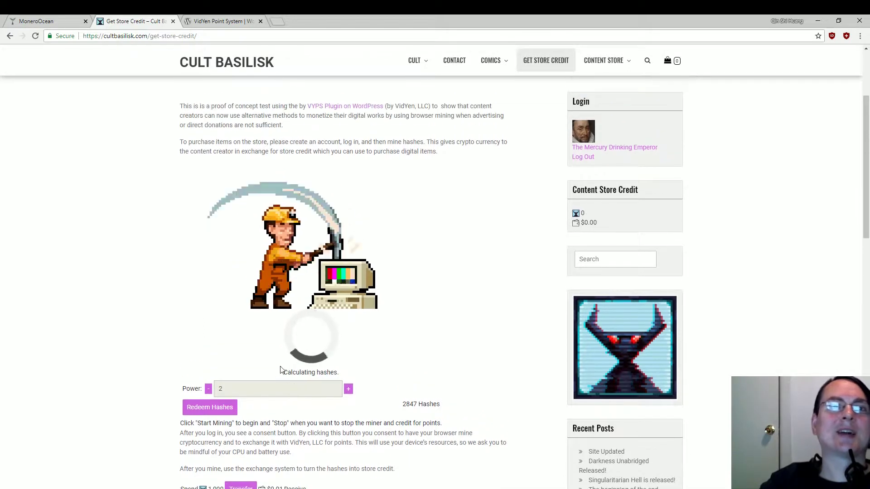
- Raise the mining power to 5, reduce it to 4, and check the browser's CPU usage in Task Manager
{"action": "left_click", "coordinate": [348, 389]}
{"action": "left_click", "coordinate": [348, 389]}
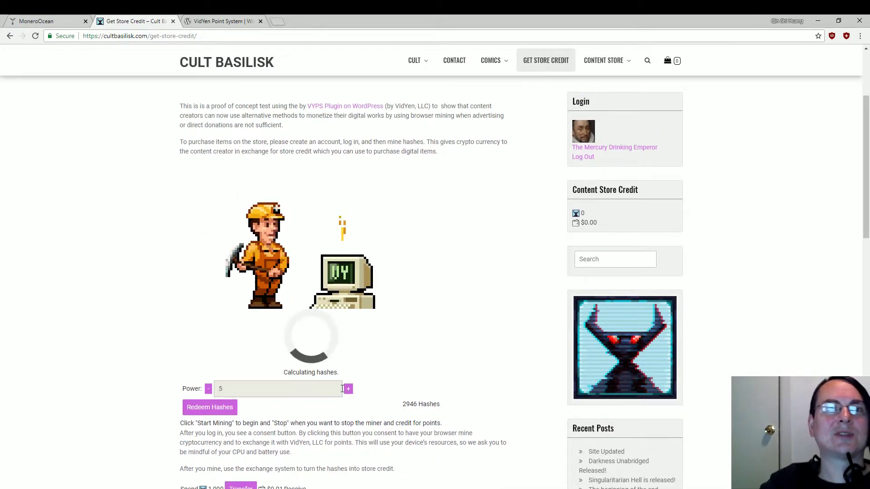
{"action": "left_click", "coordinate": [348, 389]}
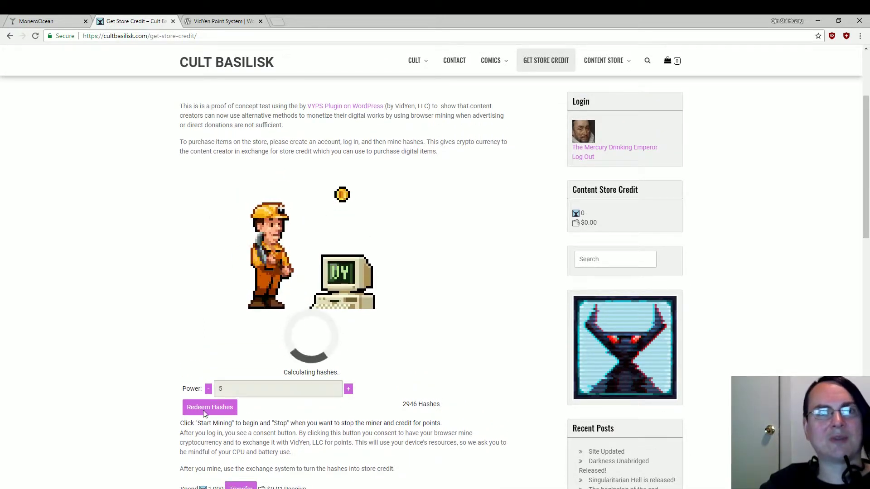
{"action": "left_click", "coordinate": [208, 388]}
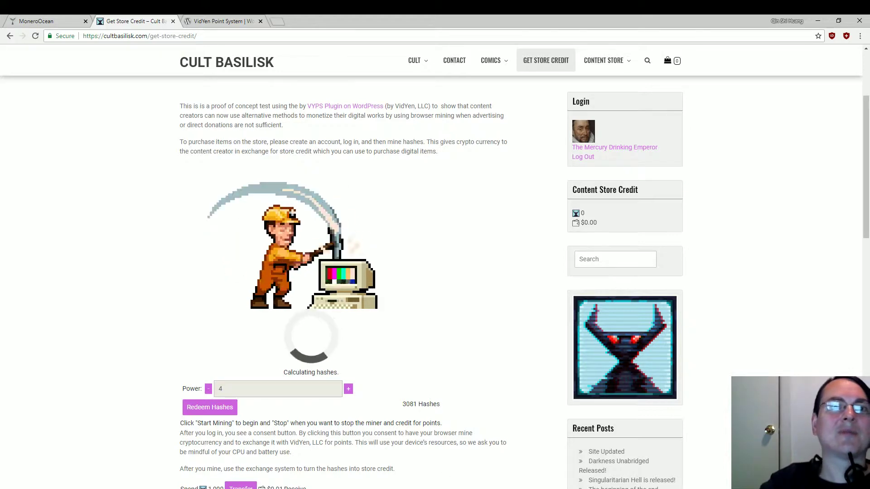
{"action": "key", "text": "ctrl+shift+Escape"}
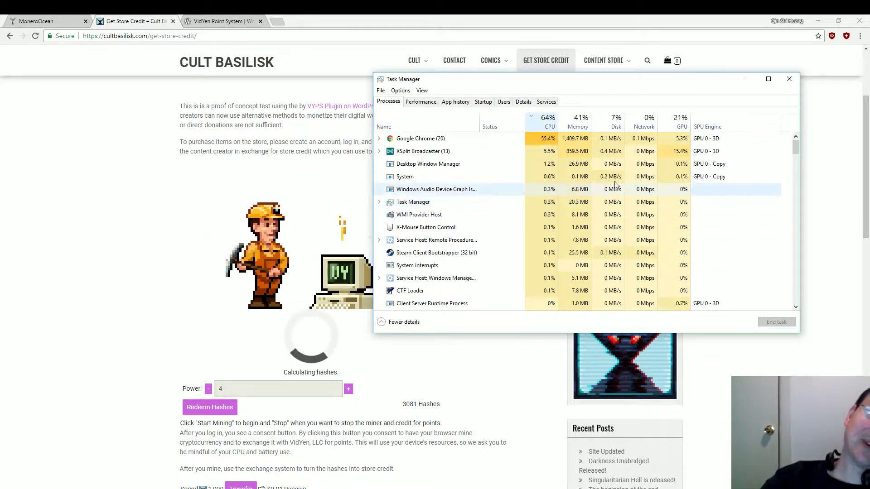
- Lower the mining power to 0 and check the browser's CPU usage in Task Manager
{"action": "left_click", "coordinate": [208, 390]}
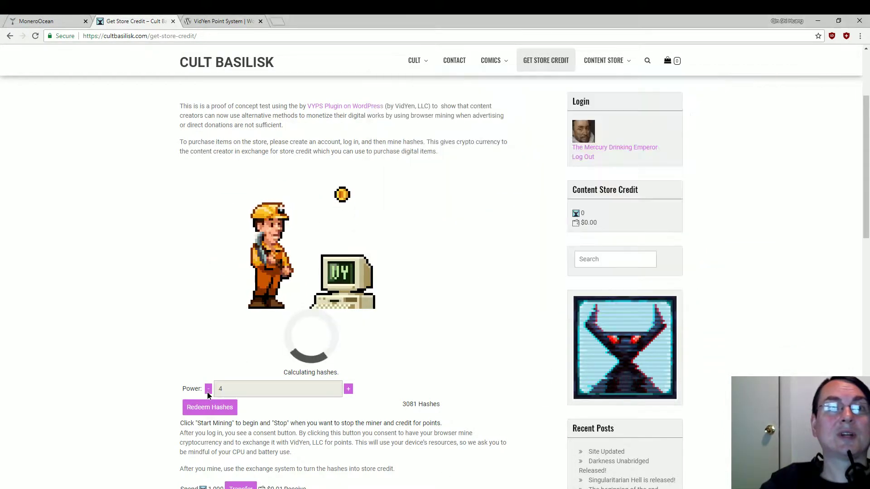
{"action": "left_click", "coordinate": [208, 390]}
{"action": "left_click", "coordinate": [208, 391]}
{"action": "left_click", "coordinate": [208, 390]}
{"action": "key", "text": "alt+Tab"}
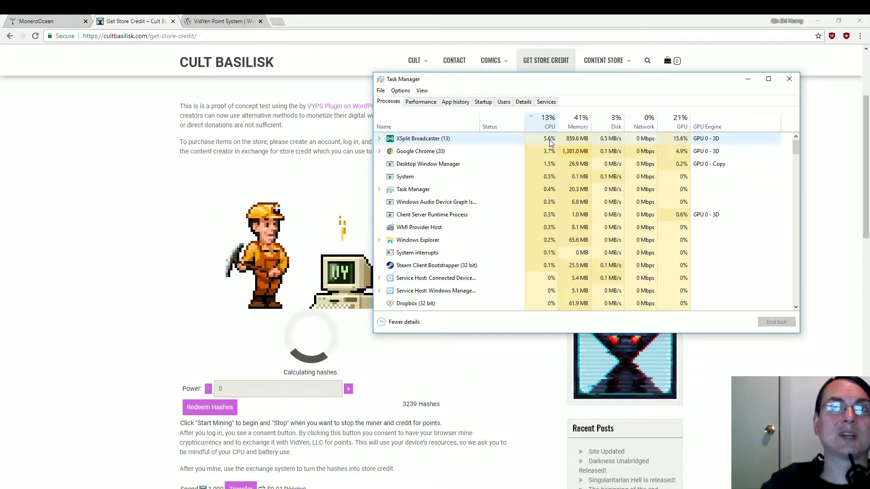
- Set the mining power to 2, check the CPU usage in Task Manager, and return to the browser
{"action": "left_click", "coordinate": [348, 396]}
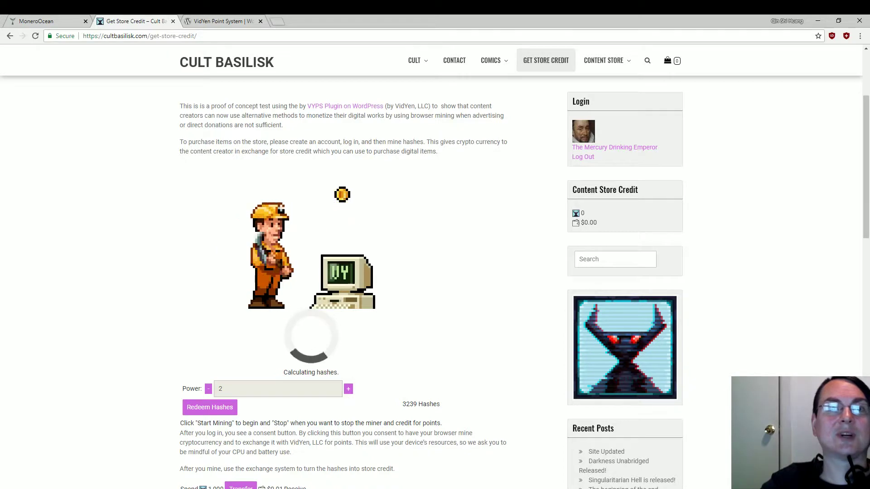
{"action": "key", "text": "alt+Tab"}
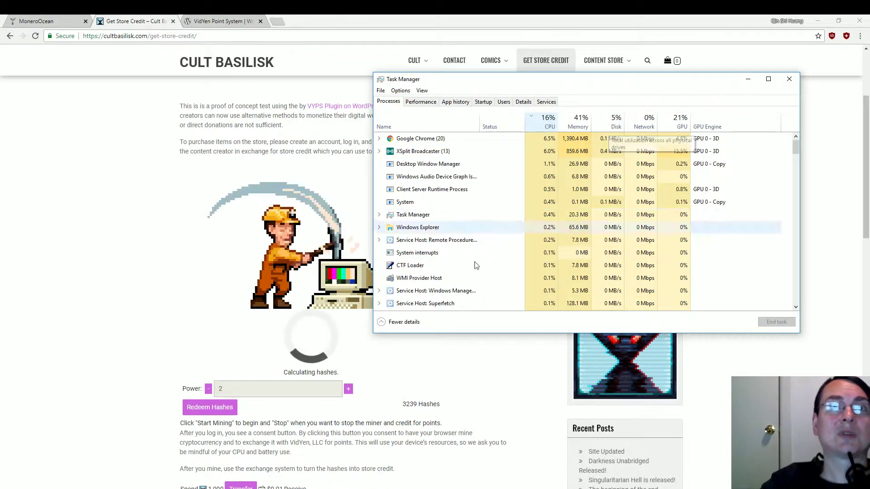
{"action": "key", "text": "alt+Tab"}
- Check the wallet's hash rate and amount due on the MoneroOcean dashboard and return to the Get Store Credit page
{"action": "left_click", "coordinate": [58, 19]}
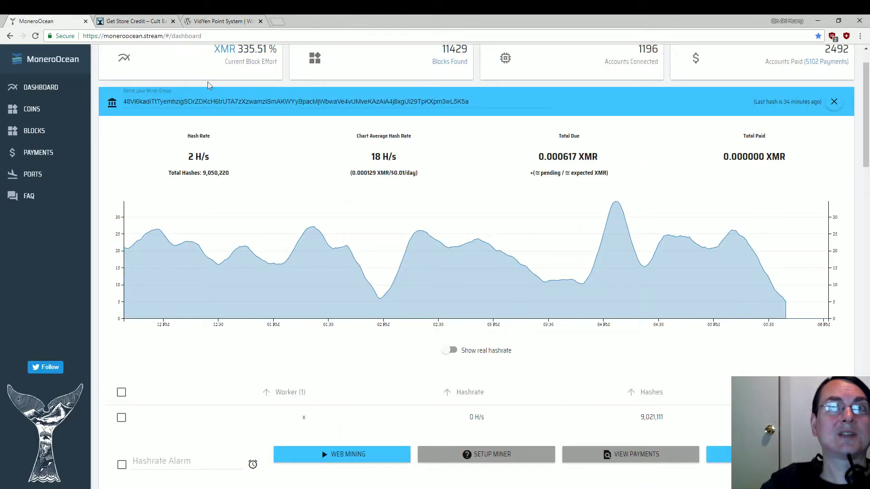
{"action": "left_click", "coordinate": [116, 25]}
{"action": "scroll", "coordinate": [210, 324], "scroll_direction": "down", "scroll_amount": 2}
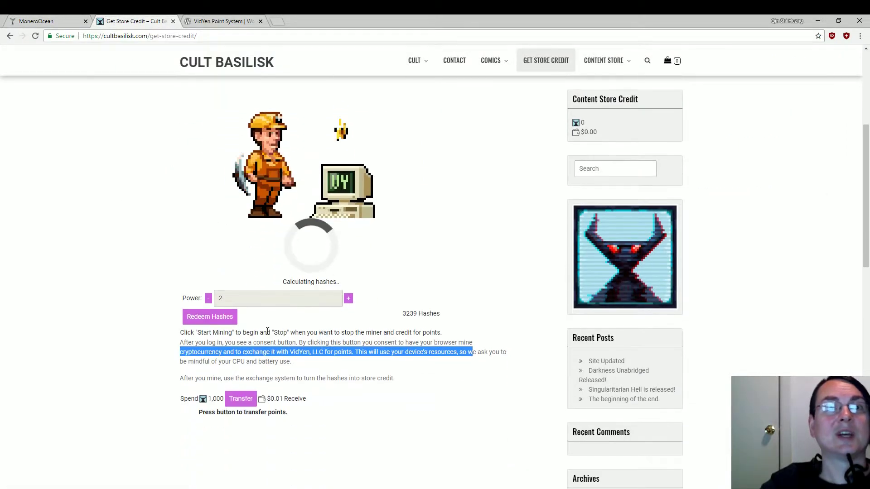
- Redeem the mined hashes for points and start mining again, checking the Content Store Credit balance
{"action": "left_click", "coordinate": [199, 318]}
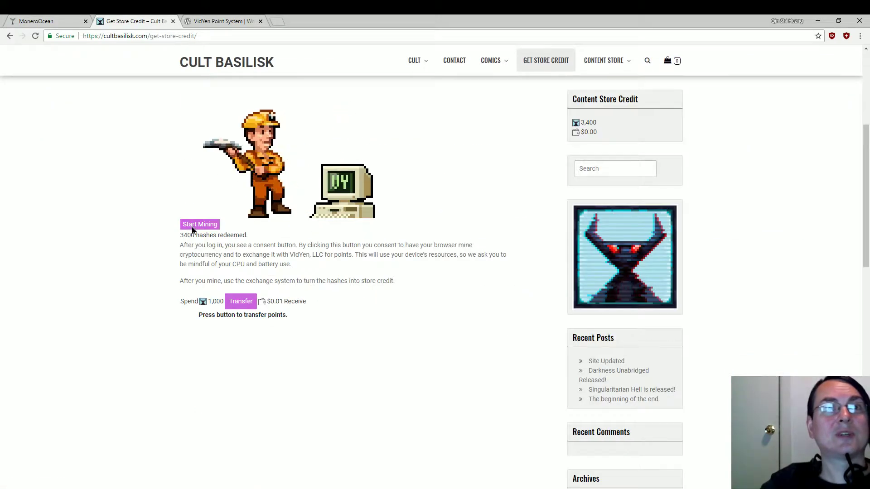
{"action": "left_click", "coordinate": [193, 228]}
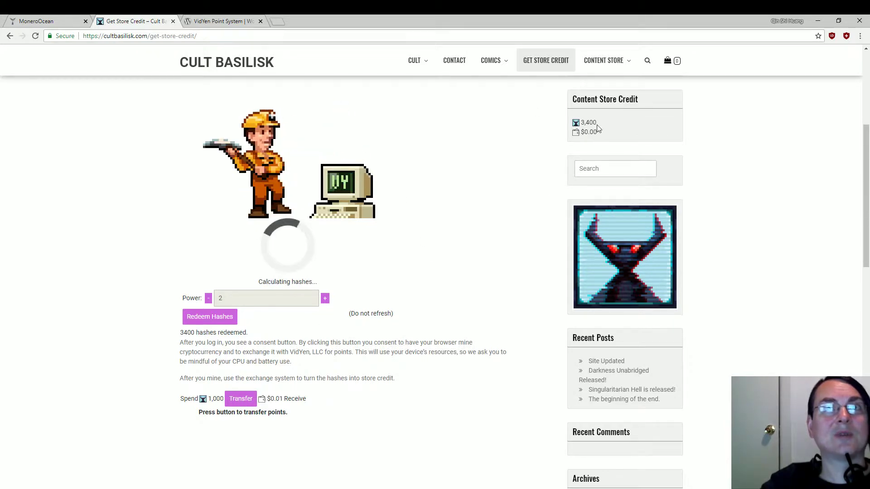
{"action": "scroll", "coordinate": [598, 128], "scroll_direction": "up", "scroll_amount": 5}
{"action": "scroll", "coordinate": [460, 329], "scroll_direction": "down", "scroll_amount": 4}
- Exchange points for store credit three times, confirming each transfer of 1,000 points for $0.01
{"action": "left_click", "coordinate": [252, 443]}
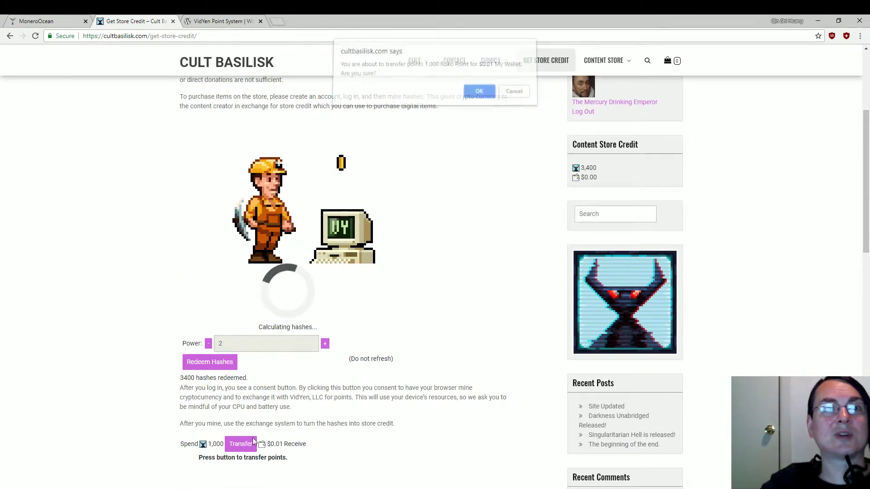
{"action": "key", "text": "Return"}
{"action": "scroll", "coordinate": [315, 322], "scroll_direction": "down", "scroll_amount": 3}
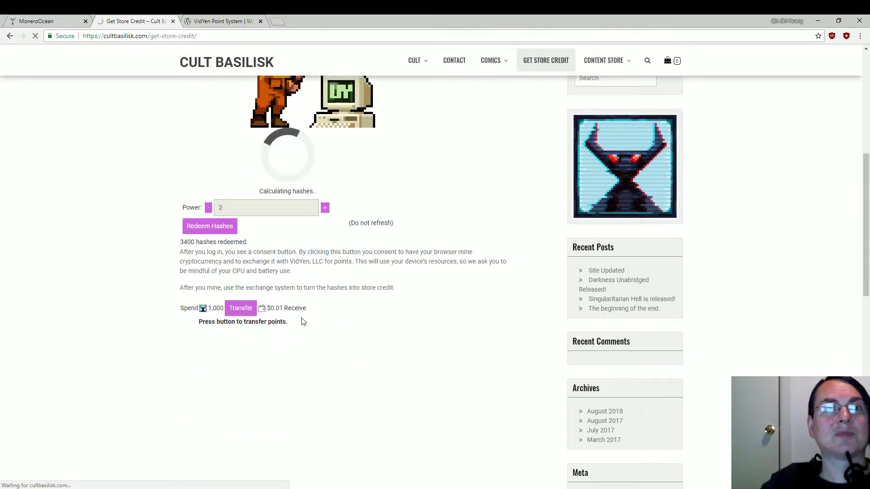
{"action": "scroll", "coordinate": [246, 372], "scroll_direction": "down", "scroll_amount": 4}
{"action": "scroll", "coordinate": [241, 262], "scroll_direction": "up", "scroll_amount": 4}
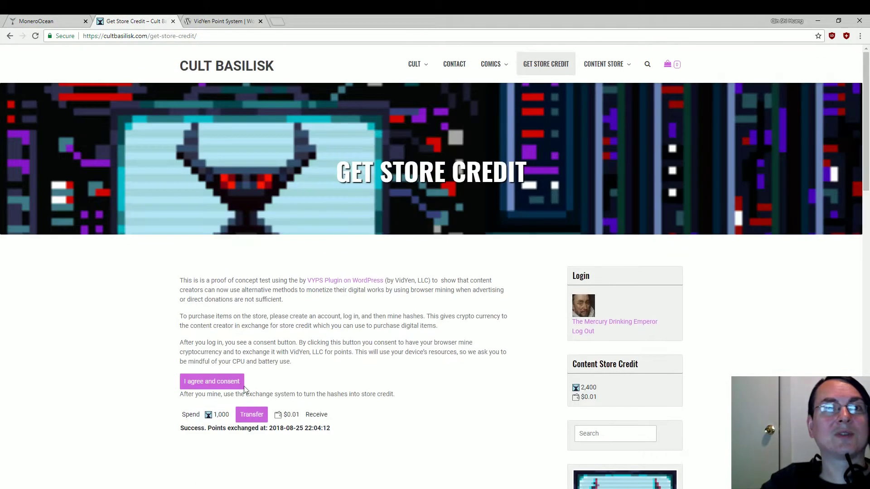
{"action": "left_click", "coordinate": [251, 416]}
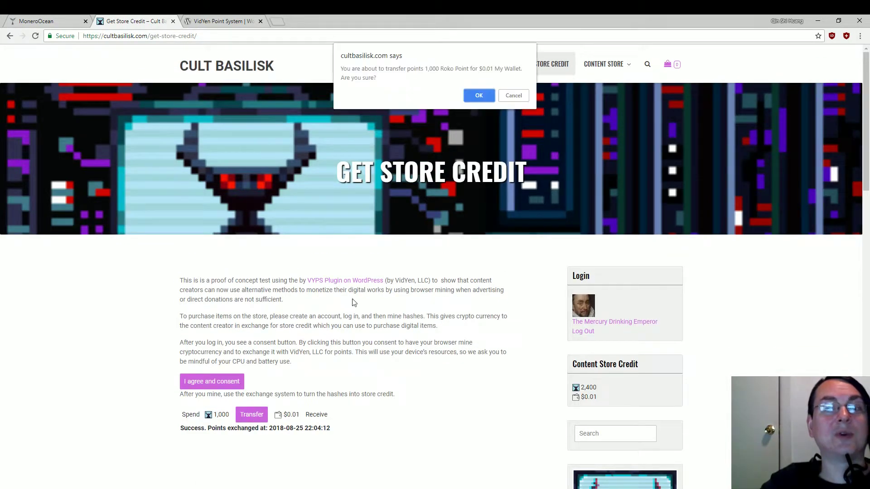
{"action": "left_click", "coordinate": [479, 95]}
{"action": "scroll", "coordinate": [290, 319], "scroll_direction": "down", "scroll_amount": 4}
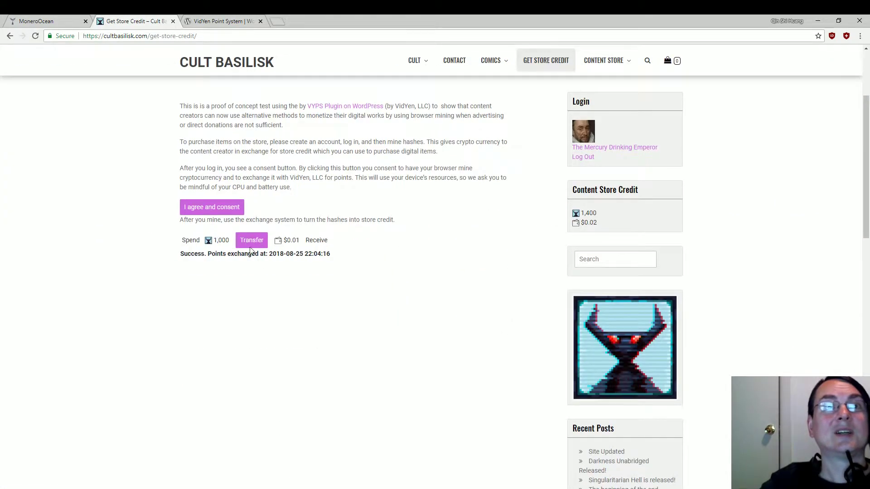
{"action": "left_click", "coordinate": [474, 97]}
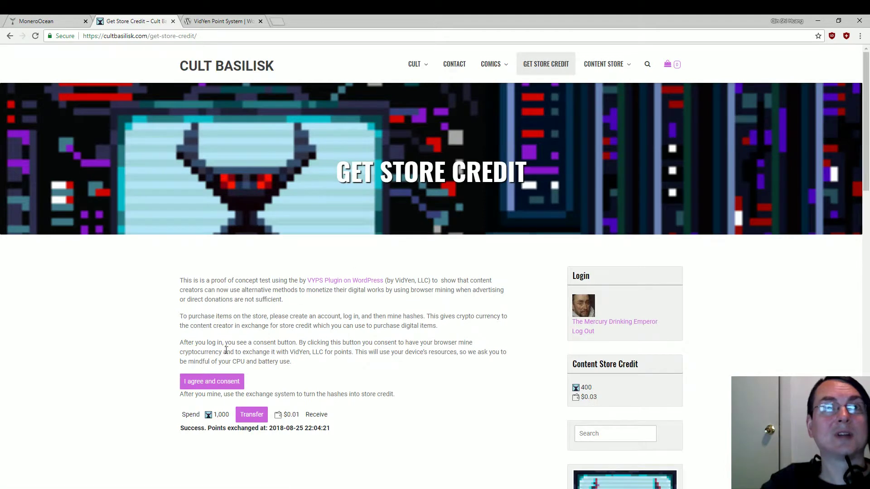
- Agree and consent to browser mining again so the miner loads on the Get Store Credit page
{"action": "left_click", "coordinate": [210, 381]}
{"action": "left_click", "coordinate": [479, 95]}
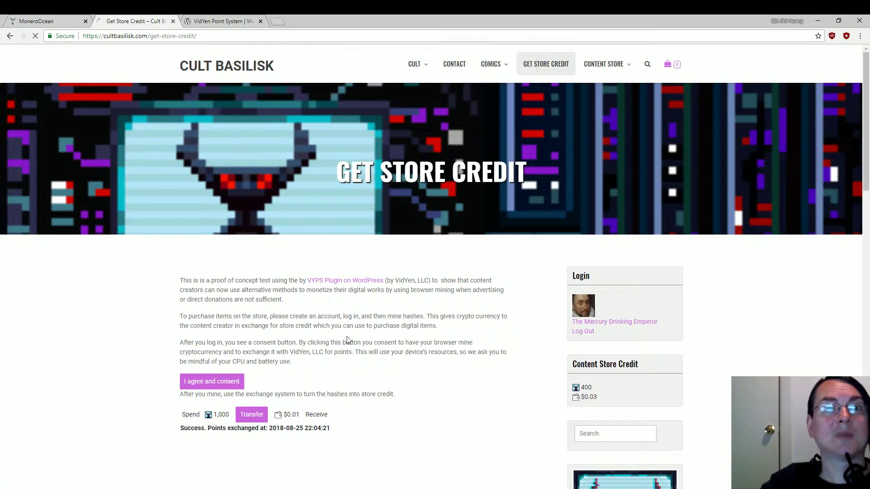
{"action": "scroll", "coordinate": [346, 345], "scroll_direction": "down", "scroll_amount": 4}
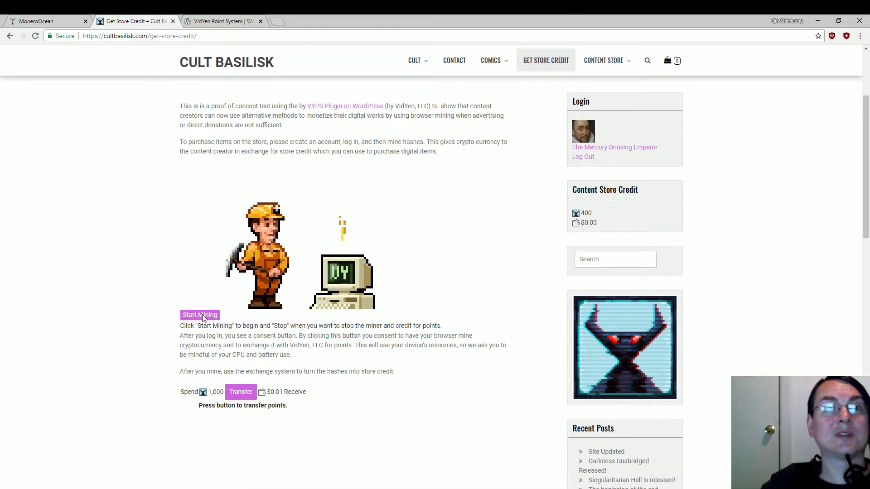
- Open the Content Store in a new tab, switch to it, and look through the products and their prices
{"action": "scroll", "coordinate": [406, 287], "scroll_direction": "up", "scroll_amount": 4}
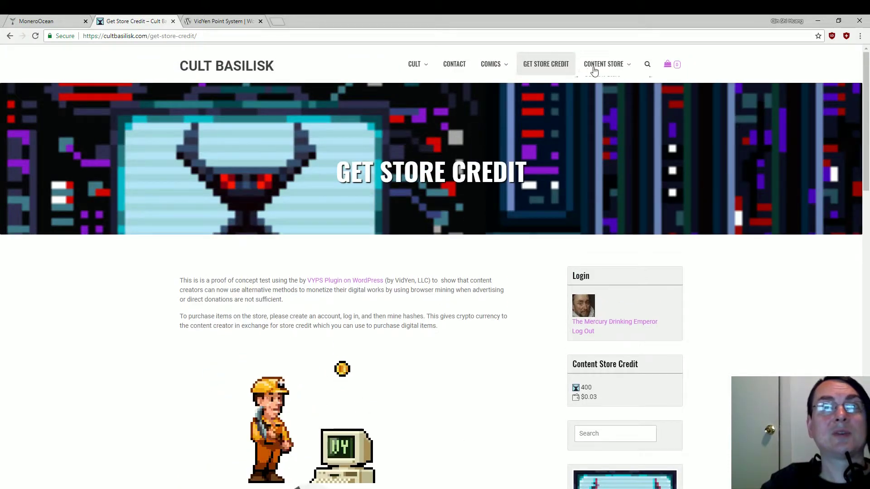
{"action": "right_click", "coordinate": [617, 69]}
{"action": "left_click", "coordinate": [637, 73]}
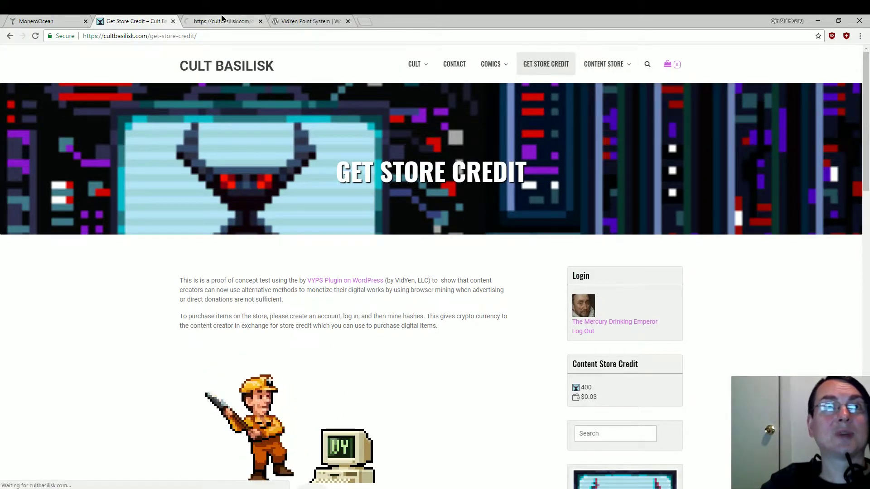
{"action": "left_click", "coordinate": [217, 21]}
{"action": "scroll", "coordinate": [577, 156], "scroll_direction": "down", "scroll_amount": 5}
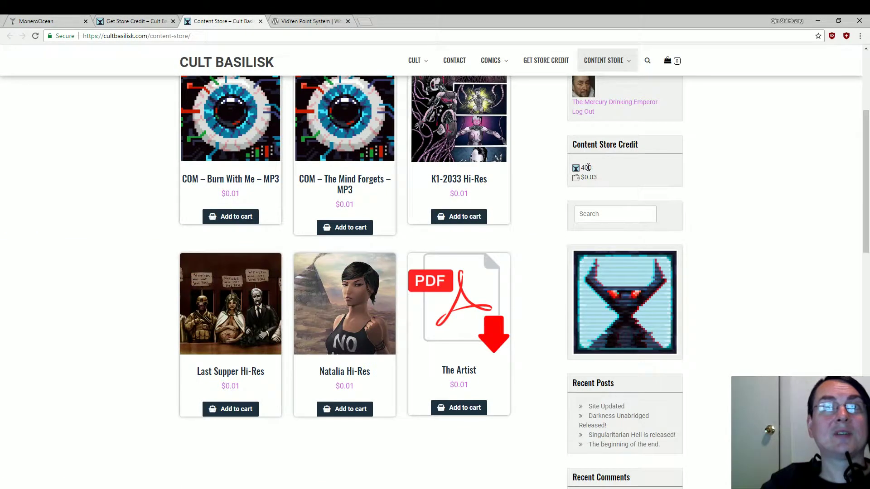
{"action": "scroll", "coordinate": [588, 184], "scroll_direction": "up", "scroll_amount": 2}
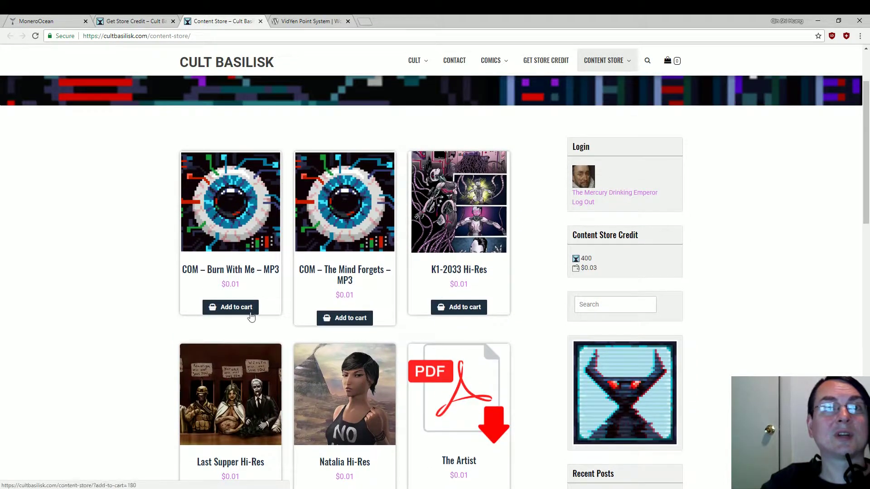
{"action": "scroll", "coordinate": [434, 313], "scroll_direction": "down", "scroll_amount": 2}
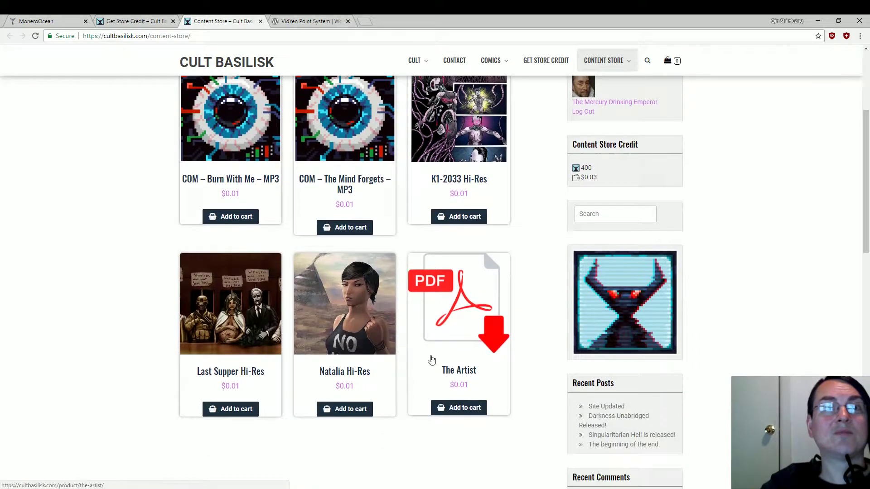
- Add Natalia Hi-Res, COM – Burn With Me – MP3, and The Artist to the cart
{"action": "left_click", "coordinate": [337, 412]}
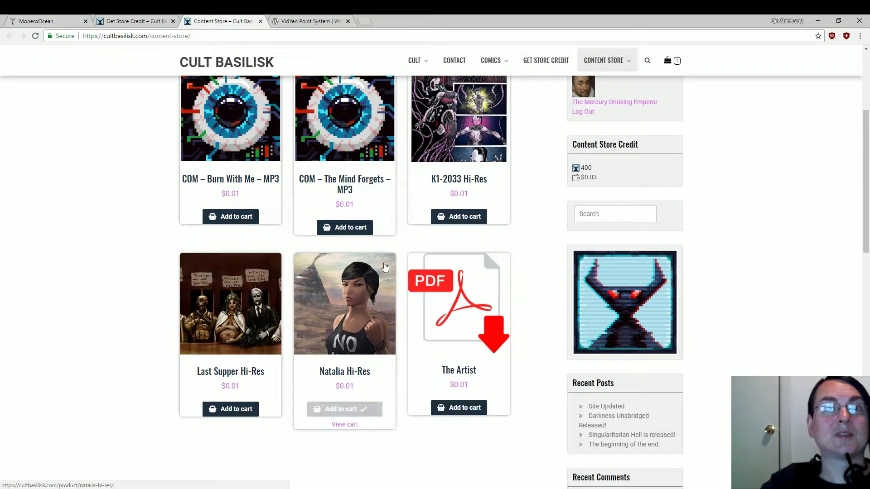
{"action": "scroll", "coordinate": [385, 267], "scroll_direction": "down", "scroll_amount": 1}
{"action": "scroll", "coordinate": [227, 294], "scroll_direction": "up", "scroll_amount": 2}
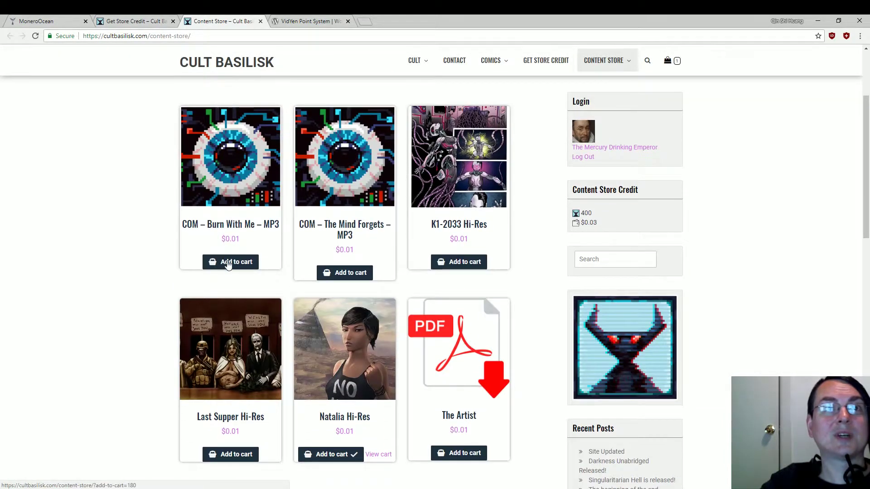
{"action": "scroll", "coordinate": [419, 398], "scroll_direction": "down", "scroll_amount": 2}
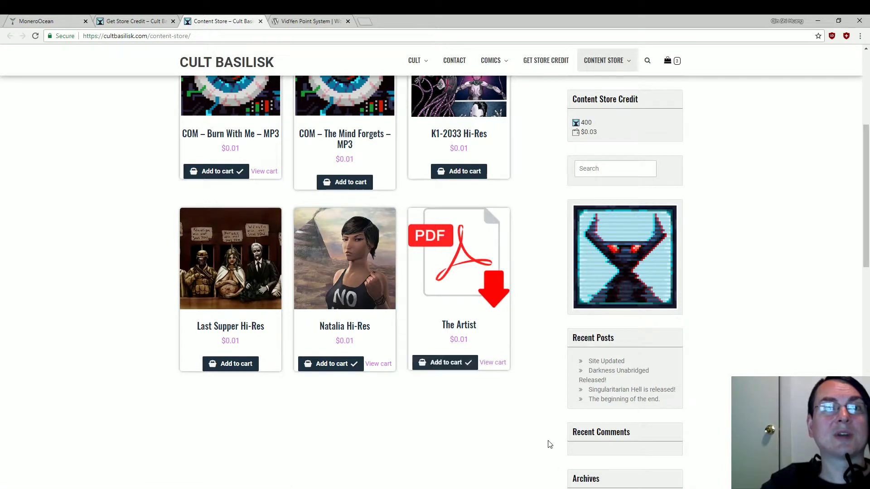
{"action": "scroll", "coordinate": [548, 443], "scroll_direction": "up", "scroll_amount": 6}
{"action": "scroll", "coordinate": [575, 273], "scroll_direction": "down", "scroll_amount": 5}
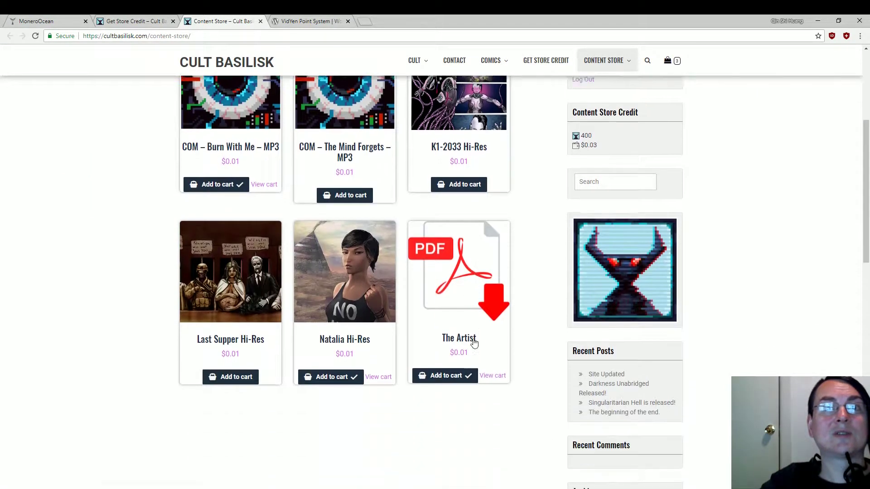
- Open the shopping cart and review the three added products, their quantities and the cart totals
{"action": "scroll", "coordinate": [347, 249], "scroll_direction": "down", "scroll_amount": 4}
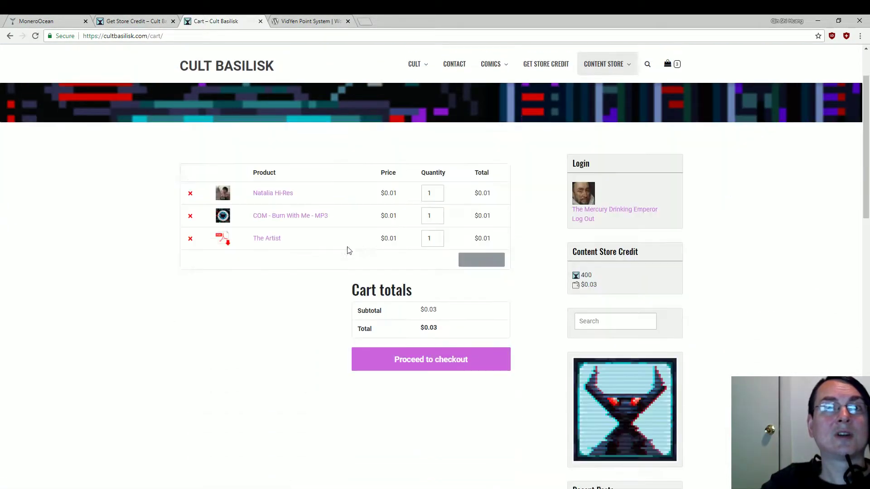
{"action": "scroll", "coordinate": [466, 317], "scroll_direction": "up", "scroll_amount": 3}
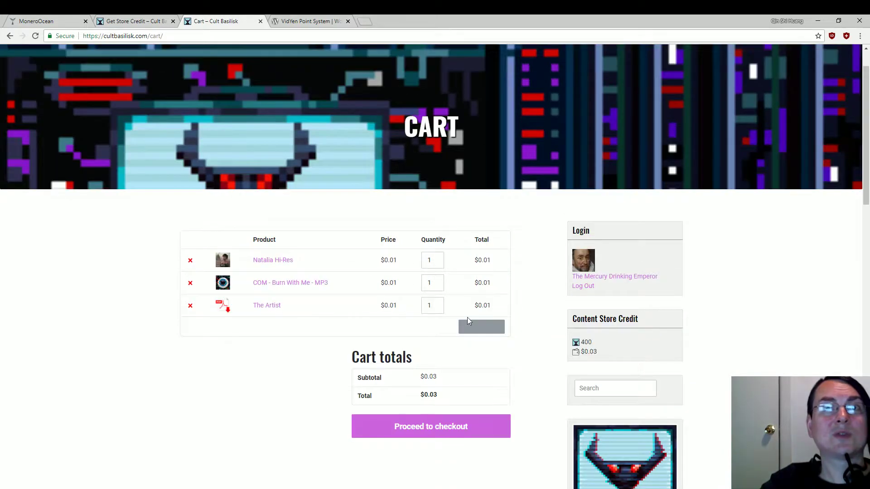
{"action": "scroll", "coordinate": [503, 362], "scroll_direction": "down", "scroll_amount": 4}
{"action": "scroll", "coordinate": [453, 365], "scroll_direction": "up", "scroll_amount": 2}
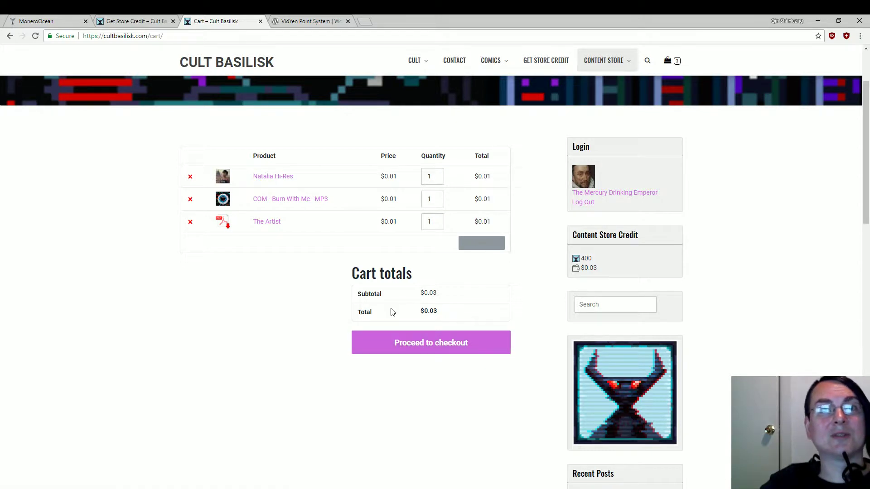
{"action": "scroll", "coordinate": [409, 390], "scroll_direction": "up", "scroll_amount": 3}
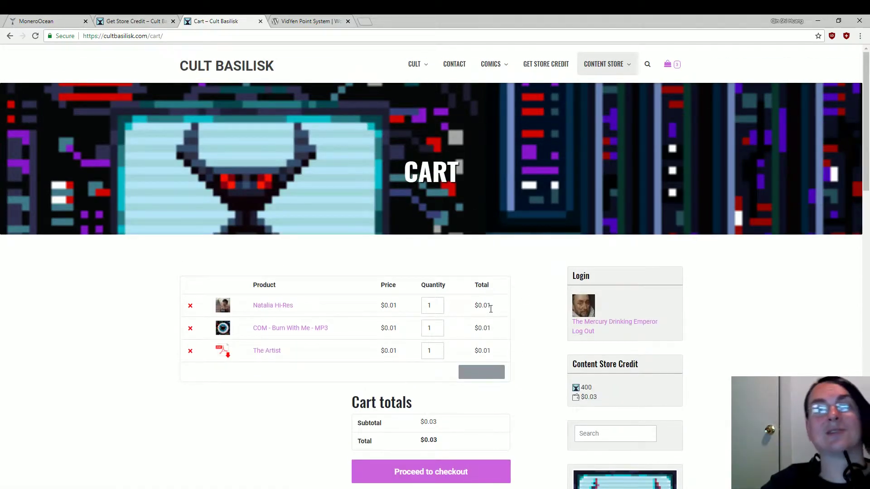
{"action": "scroll", "coordinate": [432, 408], "scroll_direction": "down", "scroll_amount": 3}
{"action": "scroll", "coordinate": [435, 399], "scroll_direction": "up", "scroll_amount": 2}
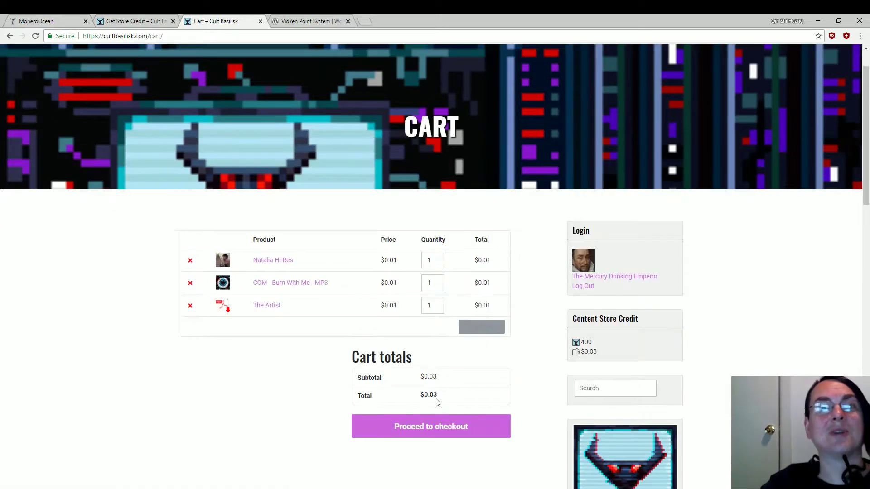
- Proceed to checkout and place the order for the three products using wallet payment
{"action": "left_click", "coordinate": [422, 426]}
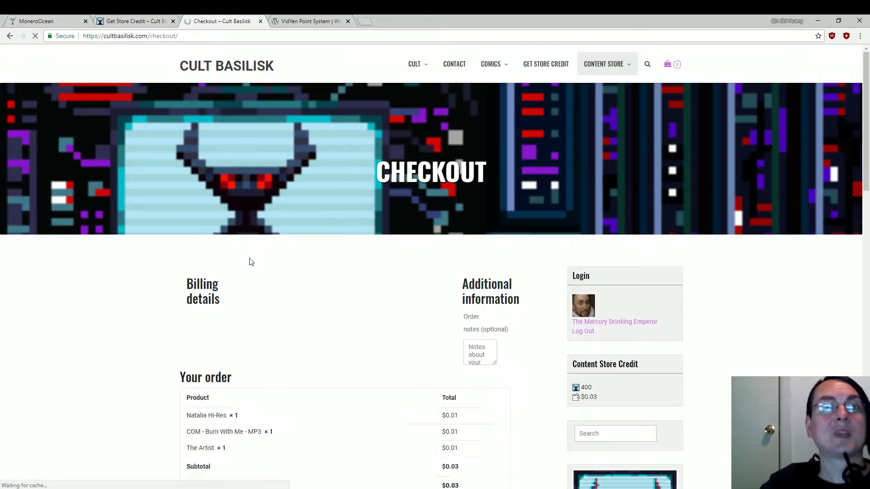
{"action": "scroll", "coordinate": [254, 265], "scroll_direction": "down", "scroll_amount": 4}
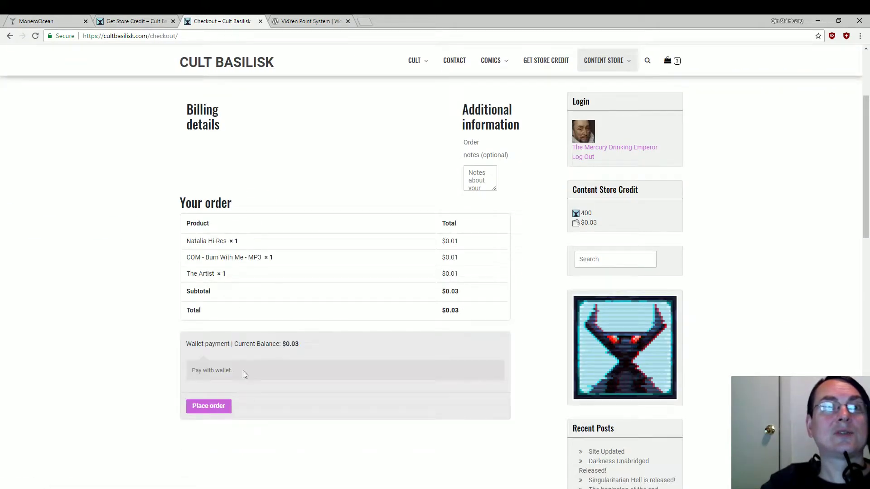
{"action": "left_click", "coordinate": [217, 410]}
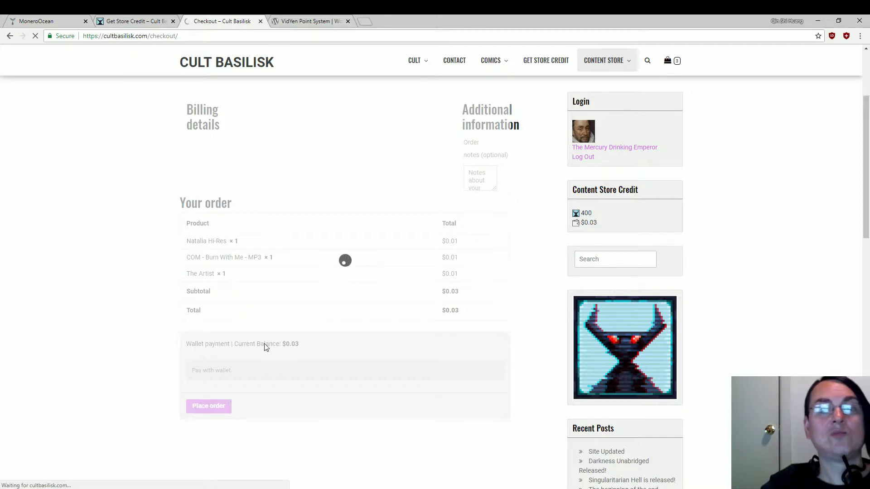
{"action": "scroll", "coordinate": [349, 295], "scroll_direction": "down", "scroll_amount": 5}
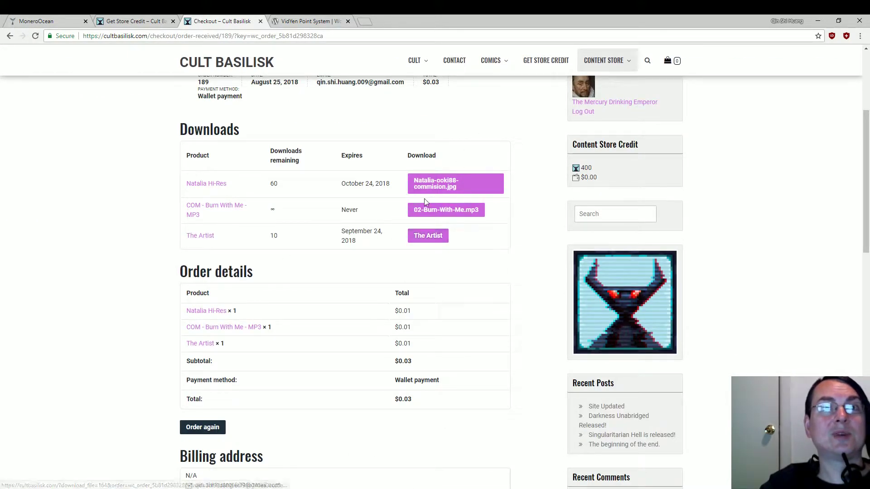
{"action": "left_click", "coordinate": [455, 180]}
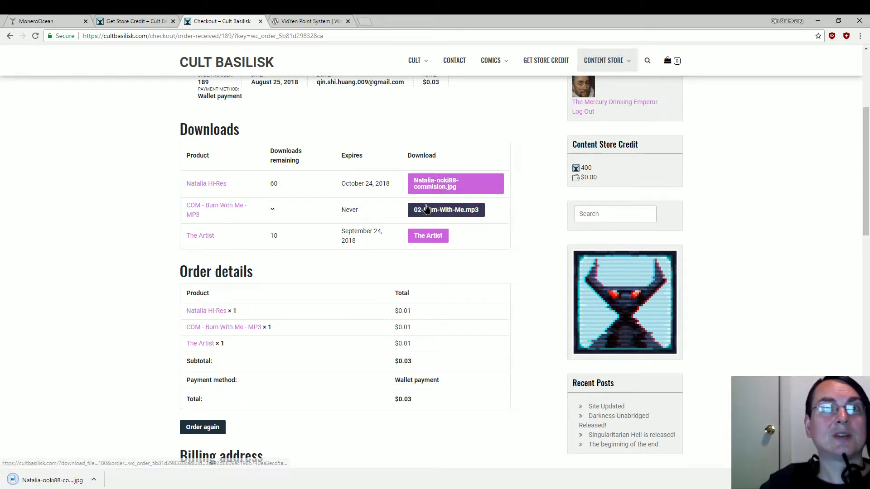
{"action": "left_click", "coordinate": [446, 210]}
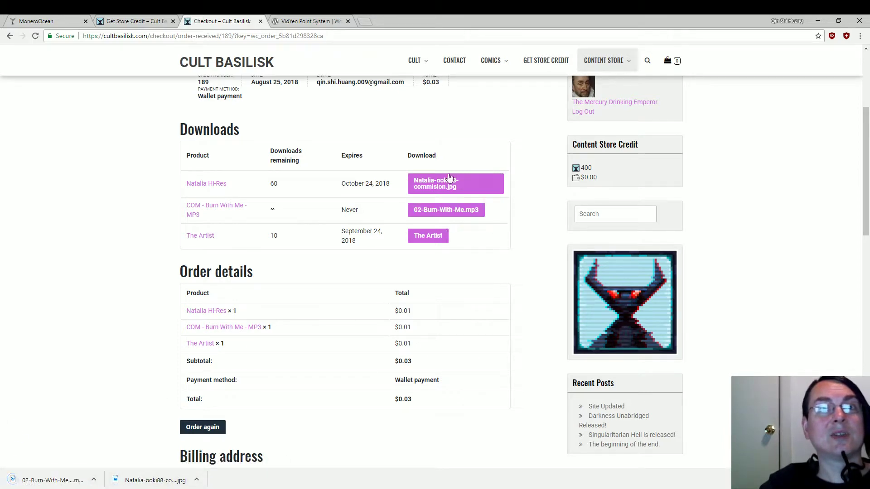
- Review the received order's payment method, download limits, expiry dates and order details
{"action": "scroll", "coordinate": [499, 306], "scroll_direction": "down", "scroll_amount": 1}
{"action": "scroll", "coordinate": [489, 335], "scroll_direction": "up", "scroll_amount": 5}
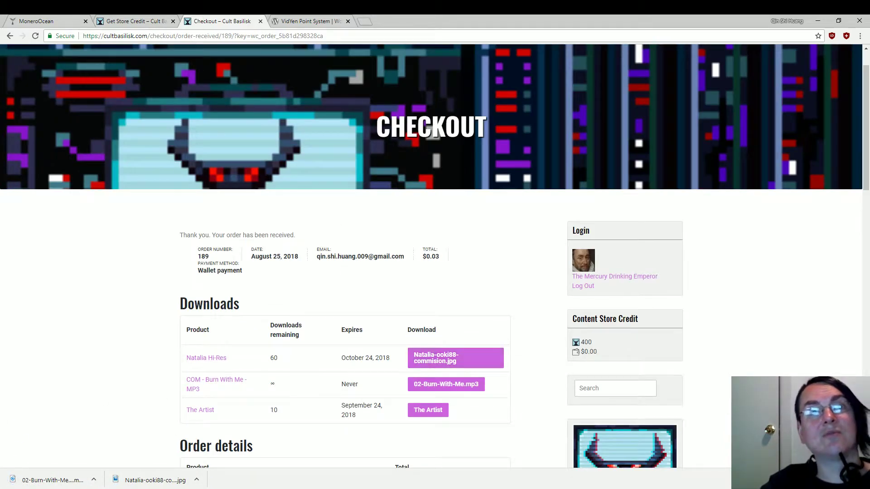
{"action": "scroll", "coordinate": [483, 382], "scroll_direction": "down", "scroll_amount": 5}
{"action": "scroll", "coordinate": [484, 359], "scroll_direction": "up", "scroll_amount": 6}
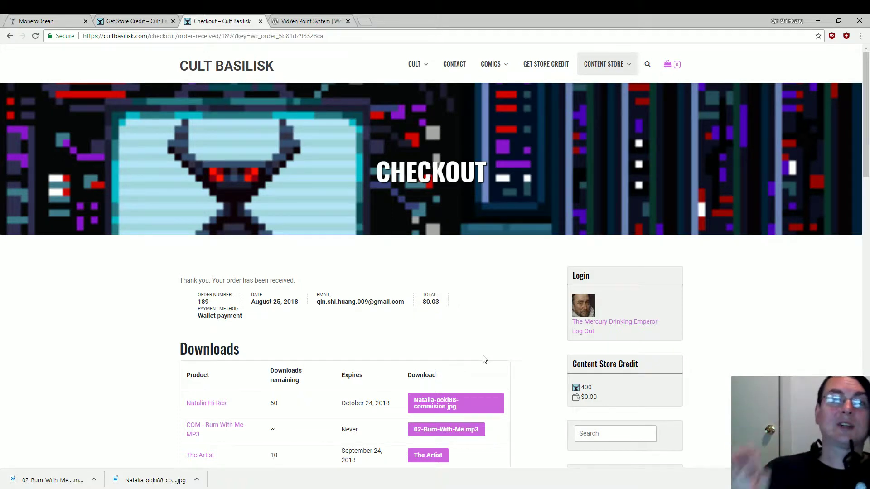
{"action": "scroll", "coordinate": [385, 321], "scroll_direction": "down", "scroll_amount": 3}
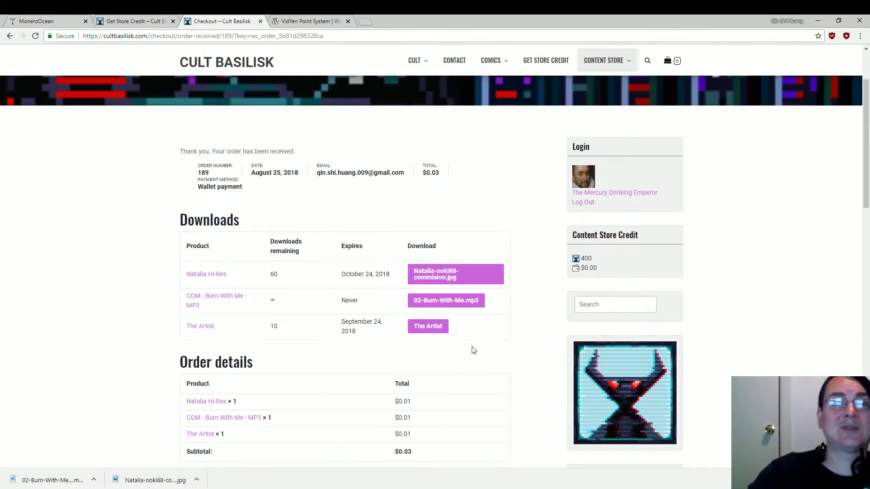
{"action": "scroll", "coordinate": [476, 349], "scroll_direction": "down", "scroll_amount": 2}
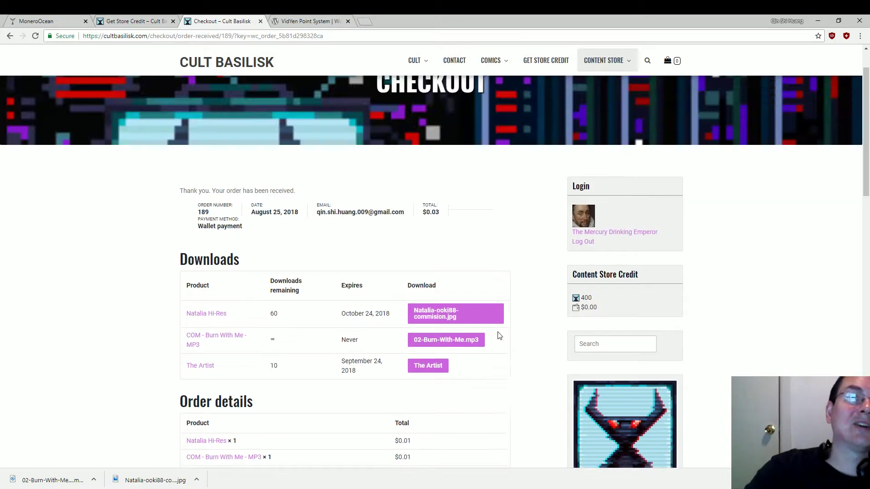
{"action": "scroll", "coordinate": [499, 336], "scroll_direction": "down", "scroll_amount": 2}
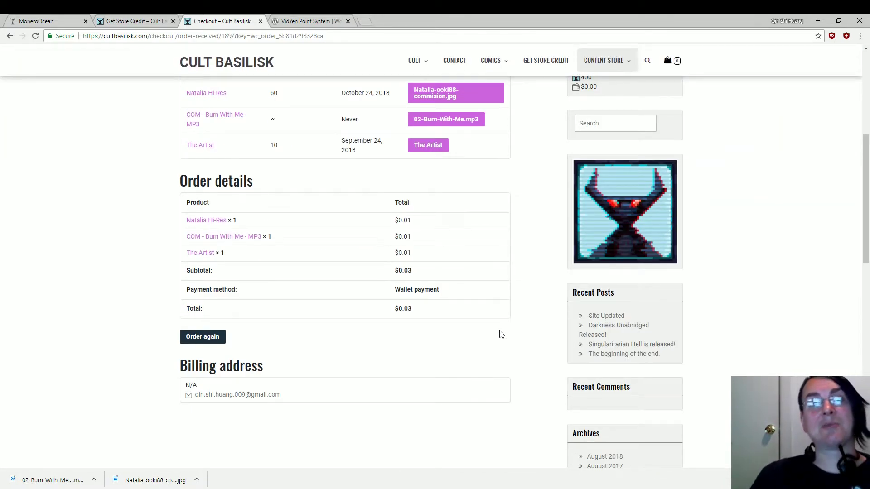
- Return to the Get Store Credit page and examine the running miner, its hash count and the point transfer section
{"action": "left_click", "coordinate": [157, 19]}
{"action": "scroll", "coordinate": [399, 220], "scroll_direction": "down", "scroll_amount": 5}
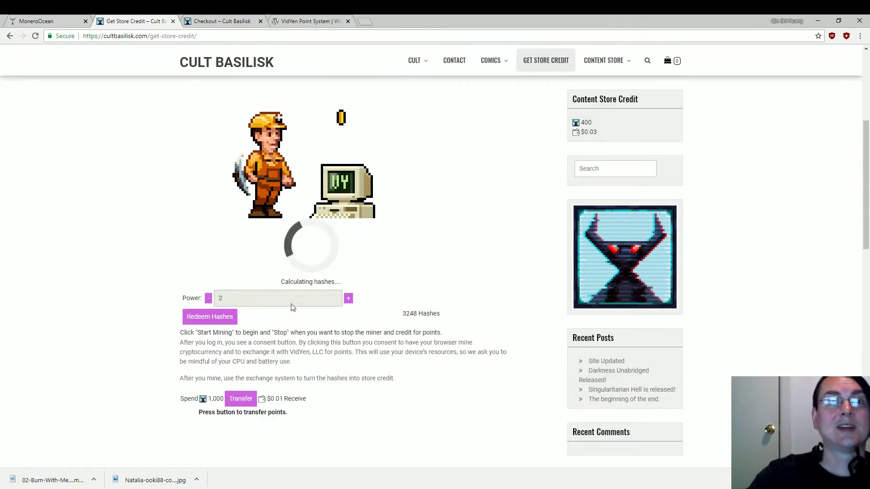
{"action": "scroll", "coordinate": [293, 307], "scroll_direction": "up", "scroll_amount": 2}
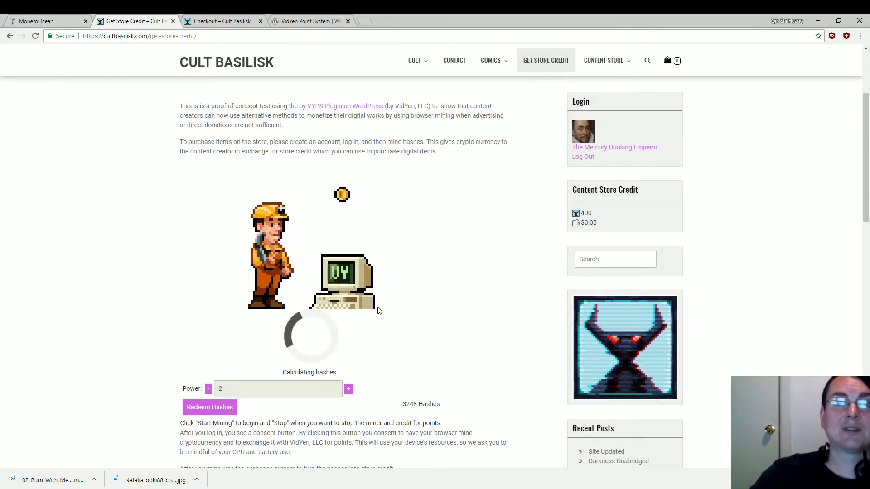
{"action": "scroll", "coordinate": [379, 311], "scroll_direction": "down", "scroll_amount": 1}
{"action": "scroll", "coordinate": [379, 308], "scroll_direction": "down", "scroll_amount": 1}
{"action": "scroll", "coordinate": [380, 306], "scroll_direction": "up", "scroll_amount": 3}
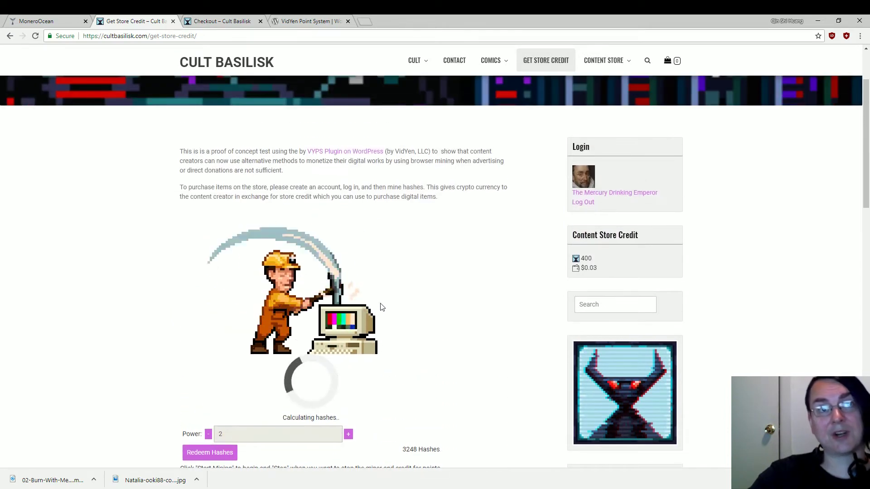
{"action": "scroll", "coordinate": [376, 313], "scroll_direction": "down", "scroll_amount": 2}
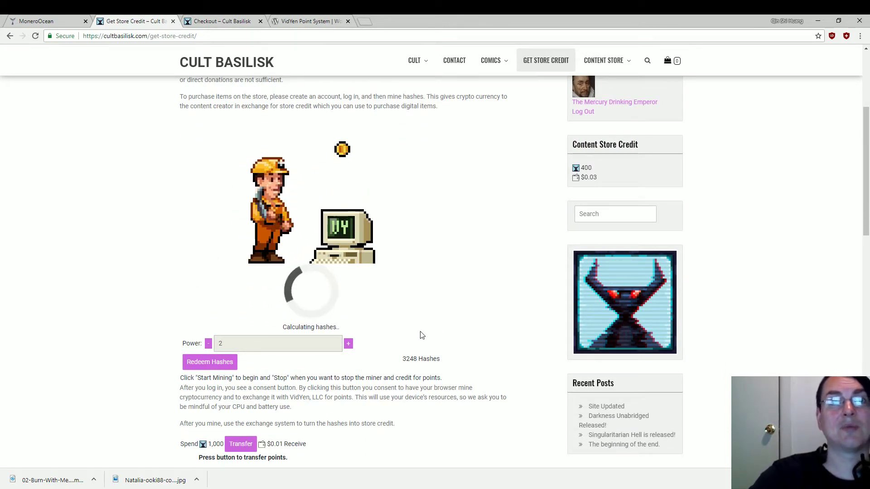
{"action": "scroll", "coordinate": [420, 344], "scroll_direction": "down", "scroll_amount": 1}
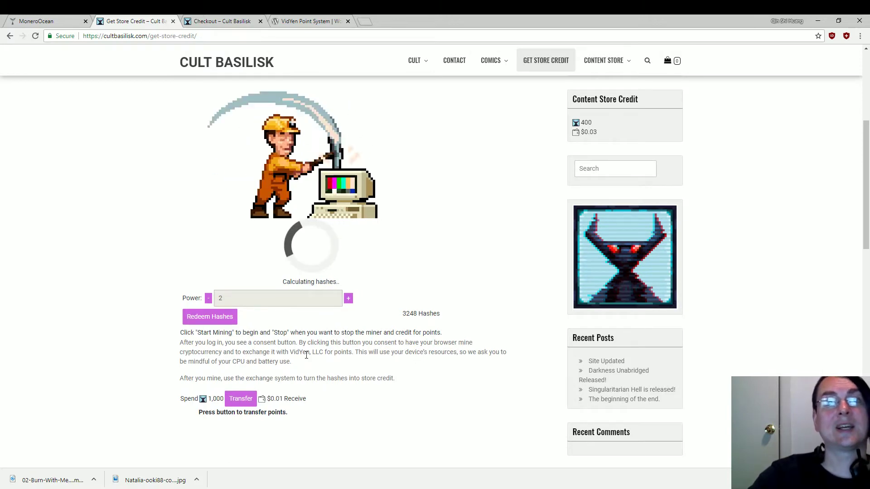
{"action": "scroll", "coordinate": [313, 361], "scroll_direction": "up", "scroll_amount": 2}
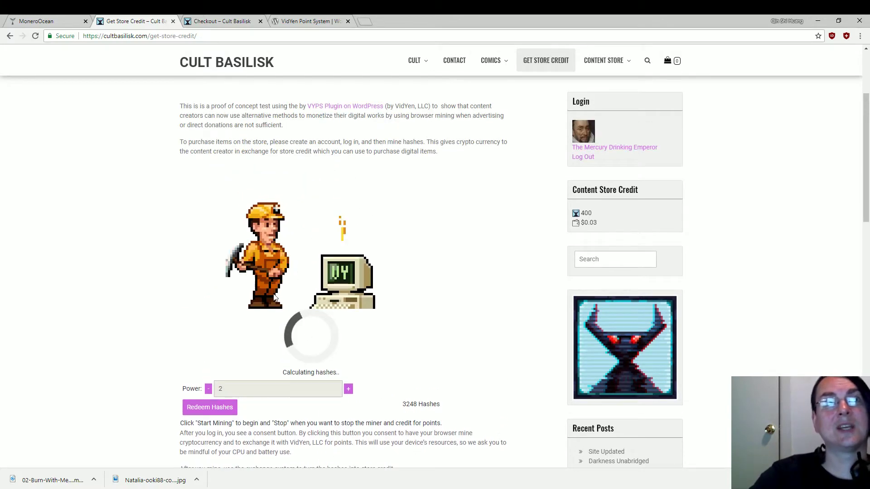
- Switch to the MoneroOcean dashboard, reload it, and examine the hash rates and amounts due for the first two miner groups
{"action": "left_click", "coordinate": [50, 19]}
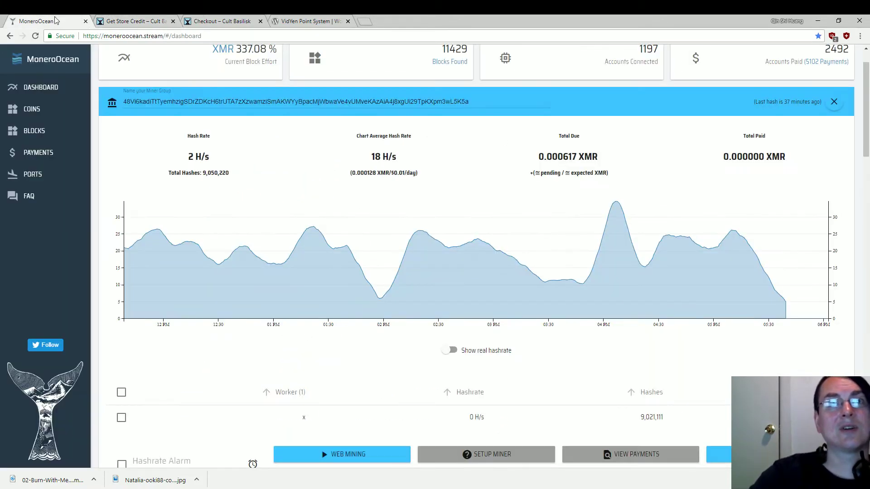
{"action": "left_click", "coordinate": [224, 36]}
{"action": "key", "text": "Return"}
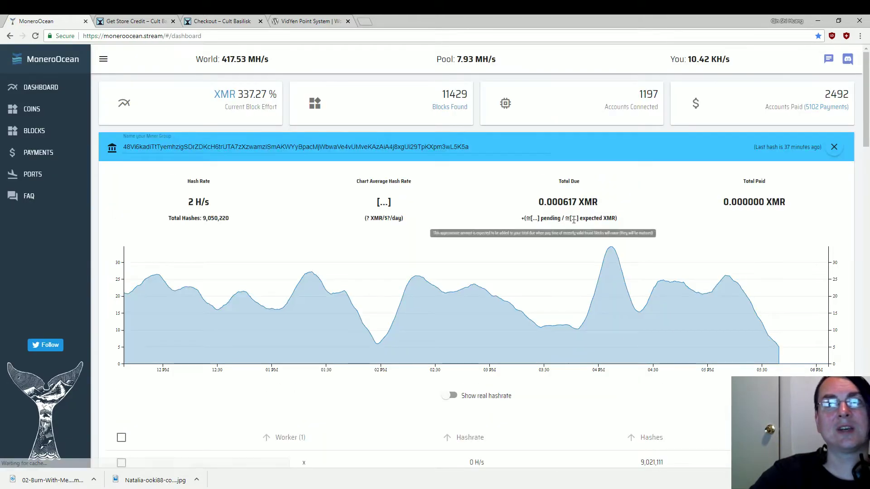
{"action": "scroll", "coordinate": [834, 345], "scroll_direction": "down", "scroll_amount": 5}
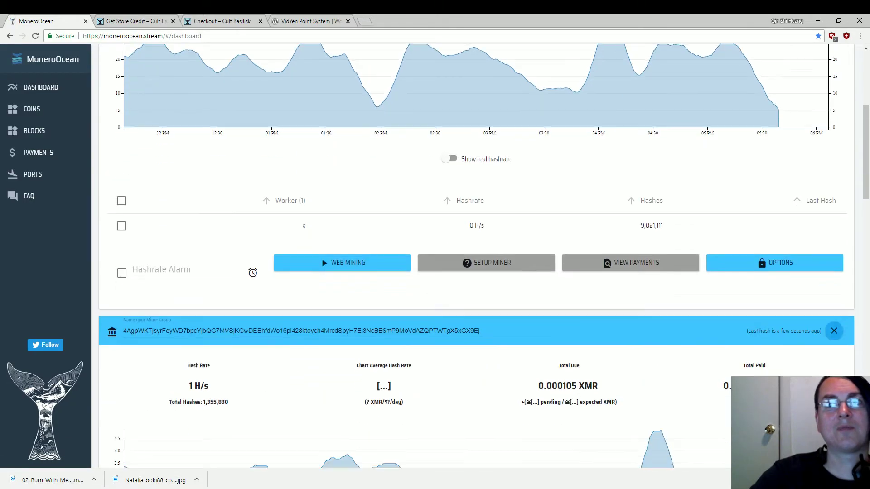
{"action": "scroll", "coordinate": [825, 346], "scroll_direction": "up", "scroll_amount": 5}
{"action": "scroll", "coordinate": [814, 348], "scroll_direction": "down", "scroll_amount": 4}
{"action": "scroll", "coordinate": [811, 349], "scroll_direction": "down", "scroll_amount": 5}
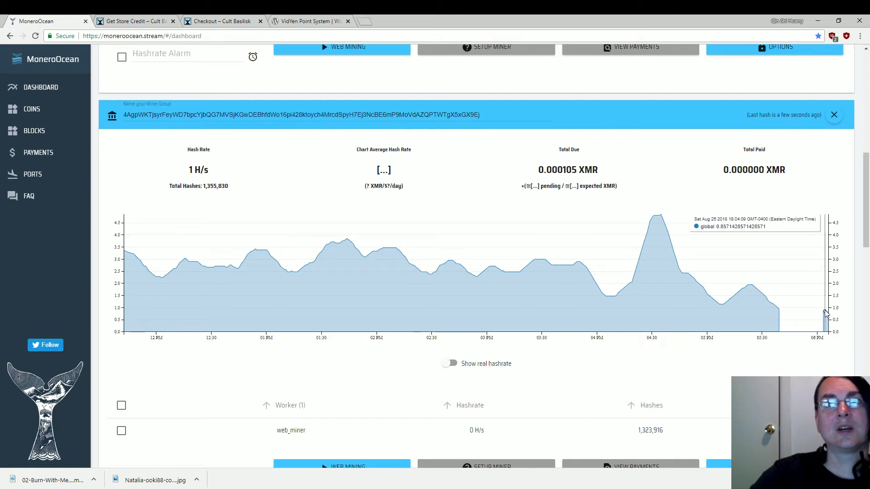
{"action": "scroll", "coordinate": [806, 332], "scroll_direction": "up", "scroll_amount": 5}
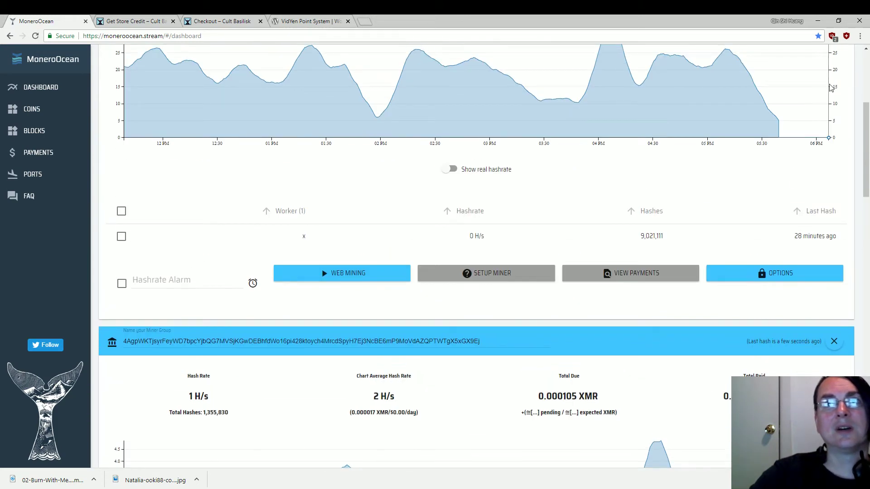
{"action": "scroll", "coordinate": [806, 297], "scroll_direction": "down", "scroll_amount": 3}
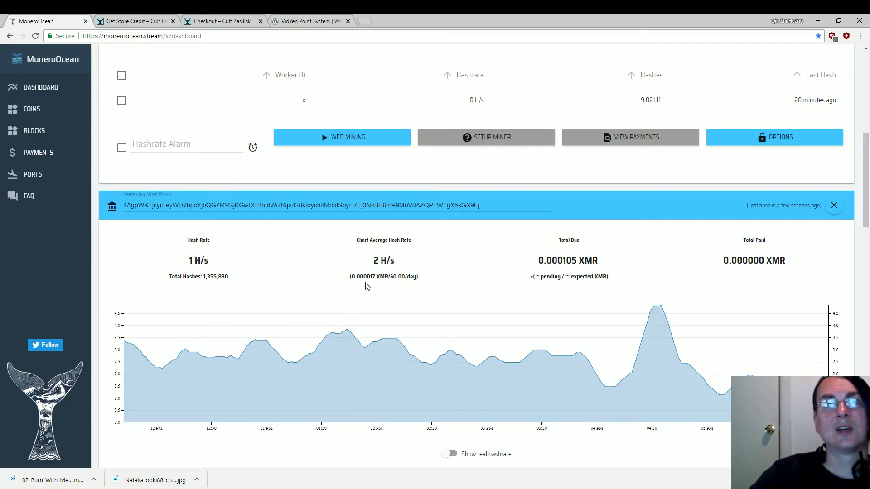
{"action": "scroll", "coordinate": [511, 261], "scroll_direction": "down", "scroll_amount": 1}
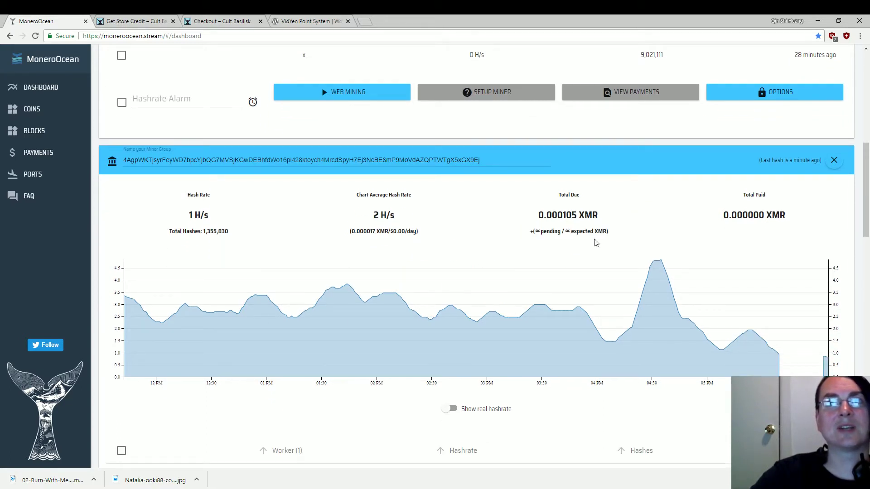
- Compare the hash rate charts and payout figures across all the miner groups on the MoneroOcean dashboard
{"action": "scroll", "coordinate": [595, 244], "scroll_direction": "up", "scroll_amount": 9}
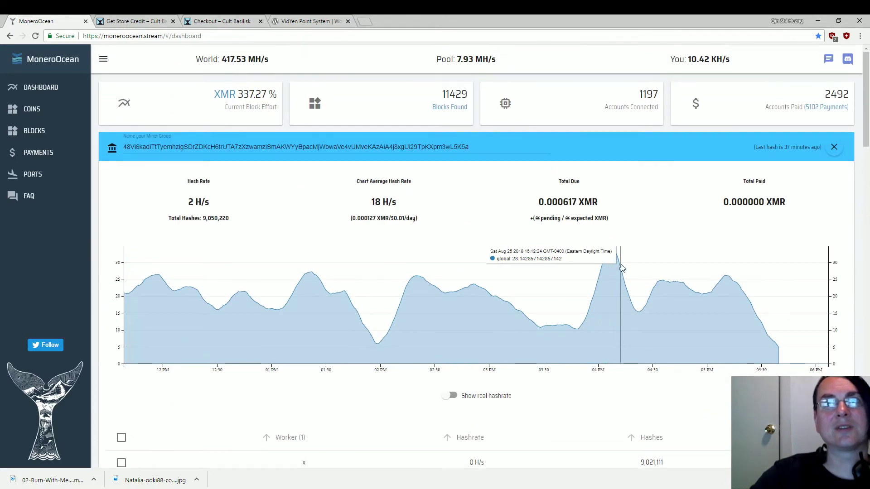
{"action": "scroll", "coordinate": [760, 238], "scroll_direction": "down", "scroll_amount": 9}
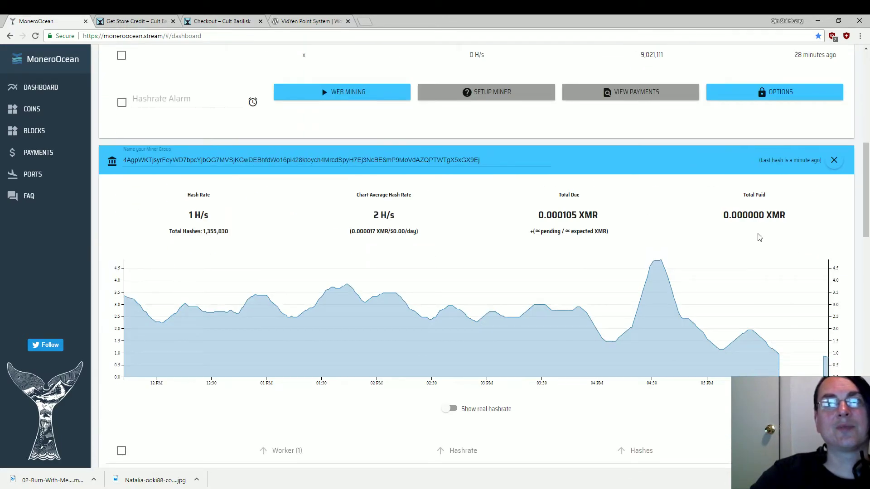
{"action": "scroll", "coordinate": [760, 238], "scroll_direction": "down", "scroll_amount": 10}
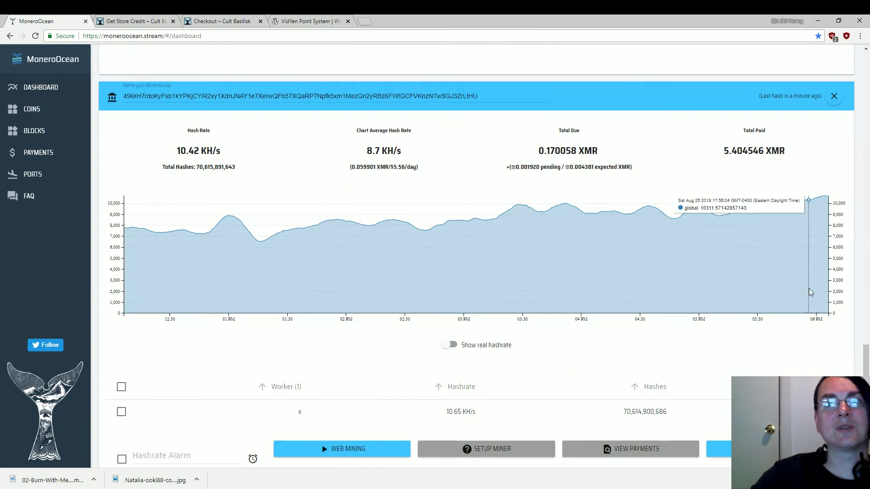
{"action": "scroll", "coordinate": [812, 292], "scroll_direction": "down", "scroll_amount": 10}
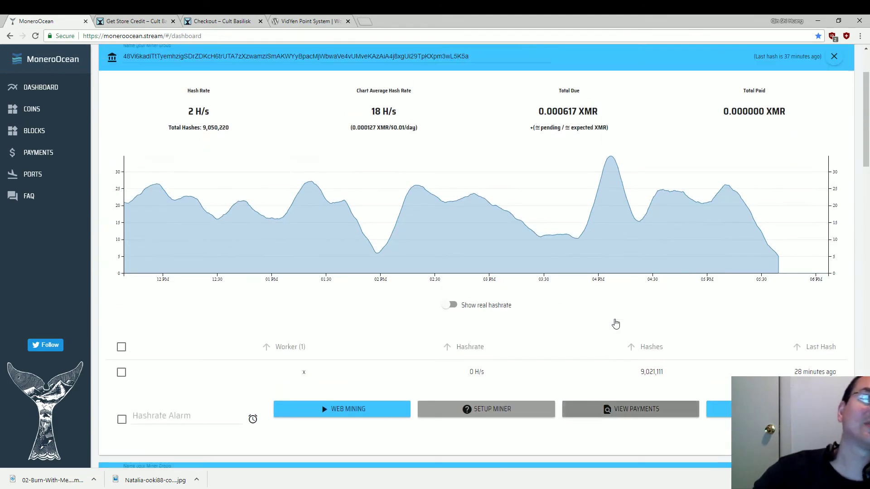
{"action": "scroll", "coordinate": [615, 324], "scroll_direction": "up", "scroll_amount": 2}
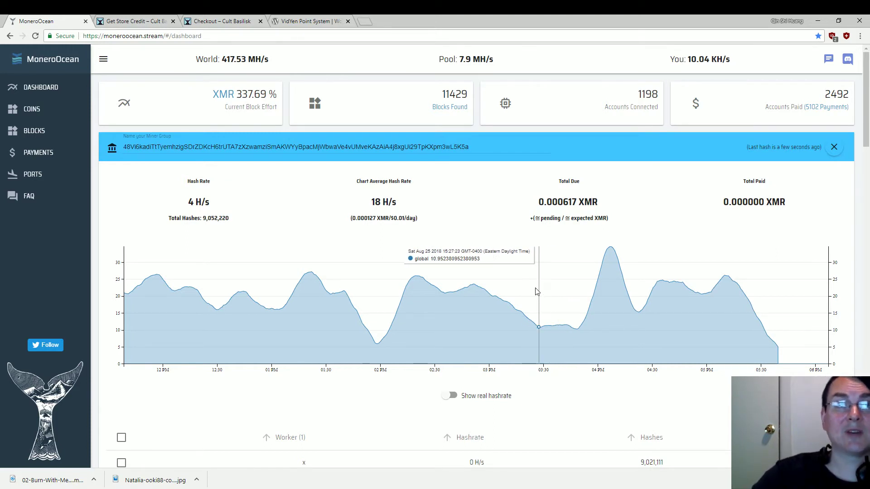
- Go back to the Get Store Credit page and check which domains and requests uBlock Origin reports for it
{"action": "left_click", "coordinate": [135, 21]}
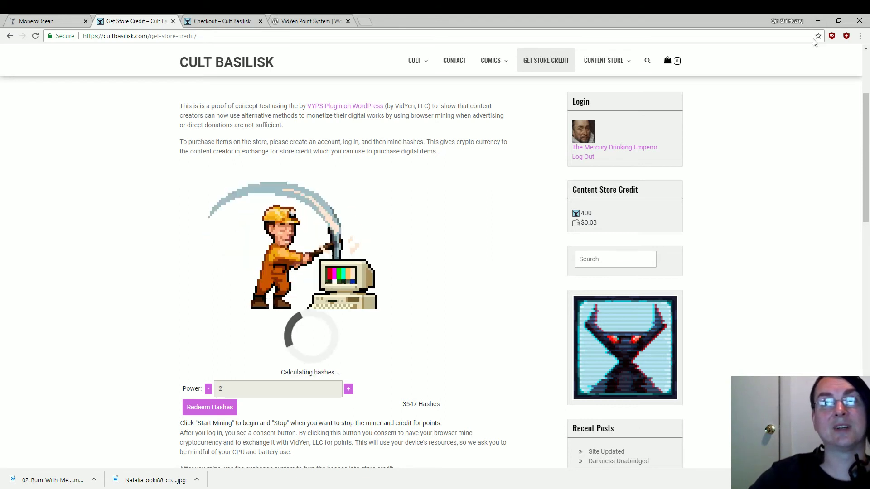
{"action": "left_click", "coordinate": [832, 35]}
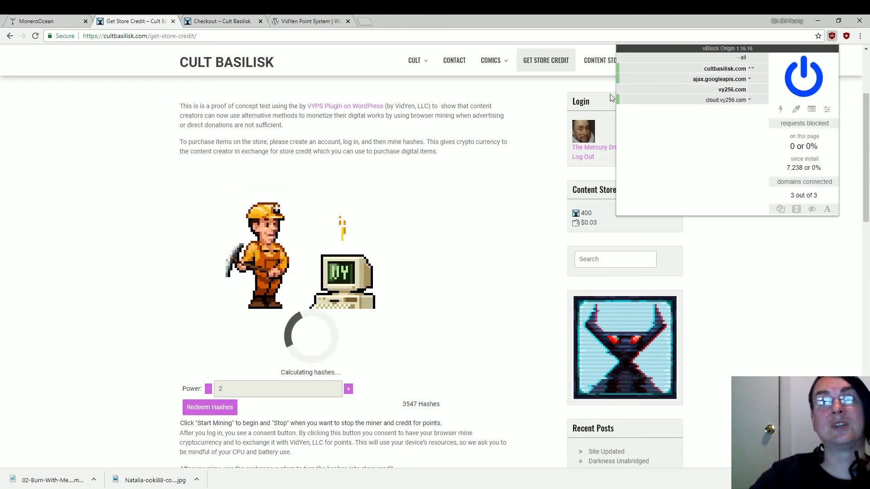
{"action": "left_click", "coordinate": [756, 331]}
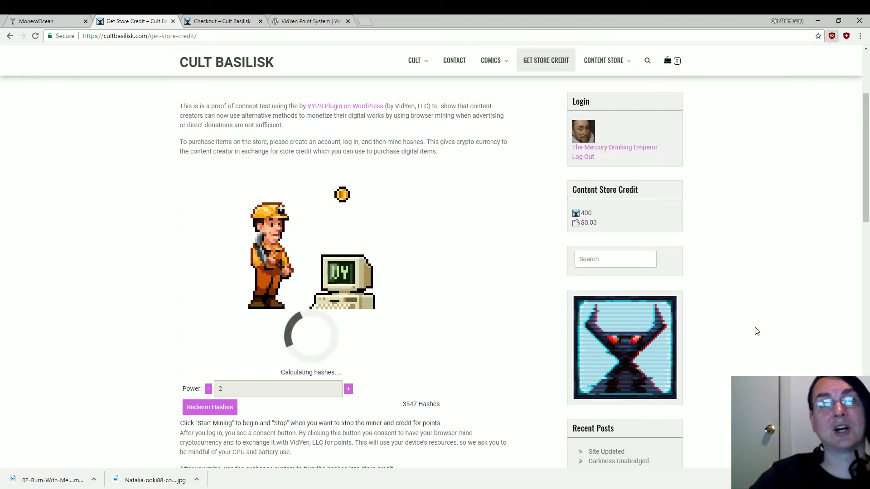
- Redeem the mined hashes on the Get Store Credit page
{"action": "left_click", "coordinate": [211, 407]}
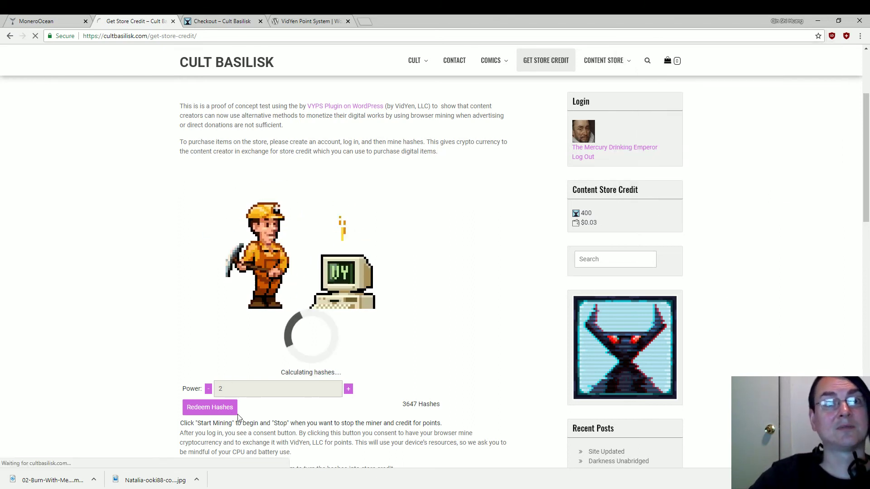